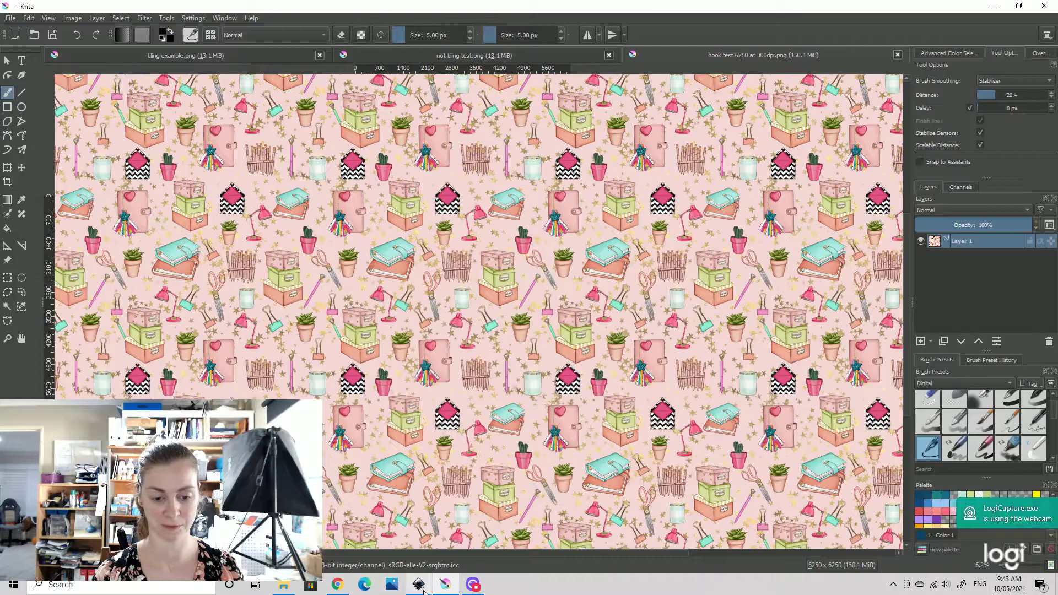
# Bring the Inkscape document with the purple and pink SCIENCE tiles to the front
pyautogui.moveTo(419, 583)
pyautogui.click(494, 552)
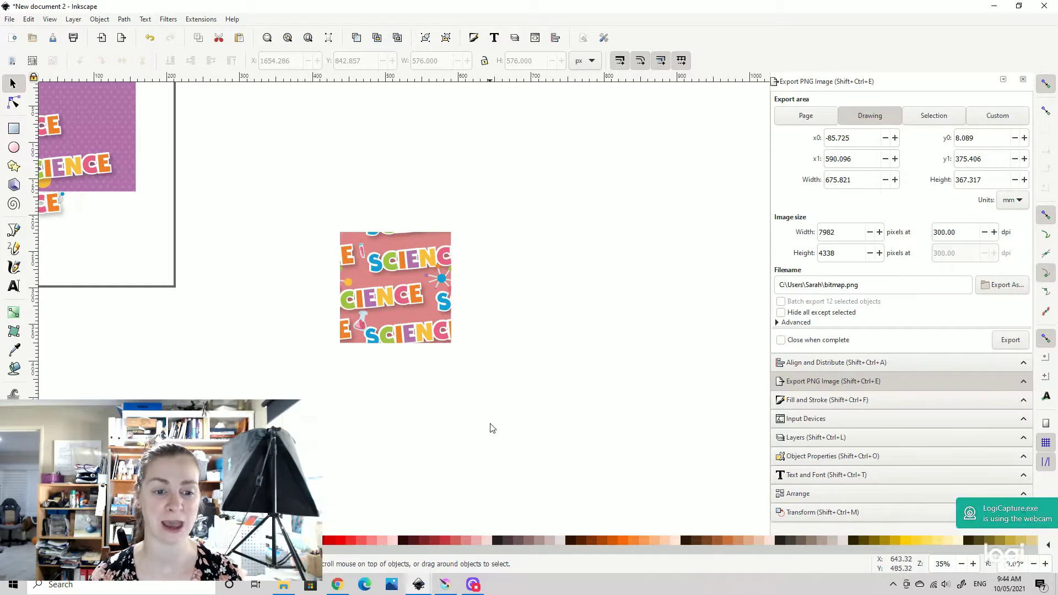
pyautogui.moveTo(286, 589)
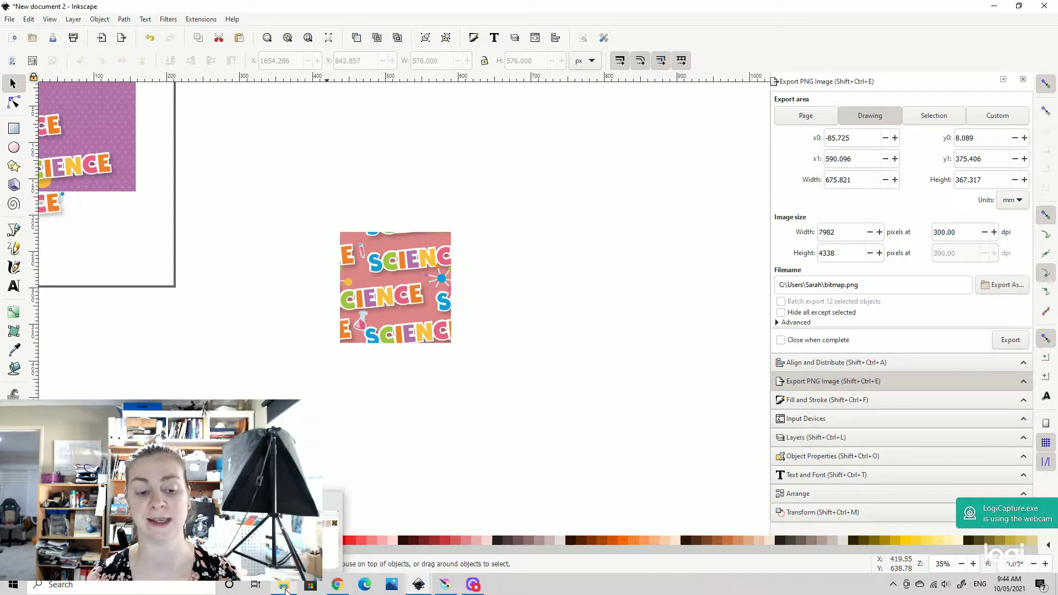
# In a new Chrome tab, search Bing for 'toyles tile tester' and open the Toyls Tile Tester site
pyautogui.click(337, 584)
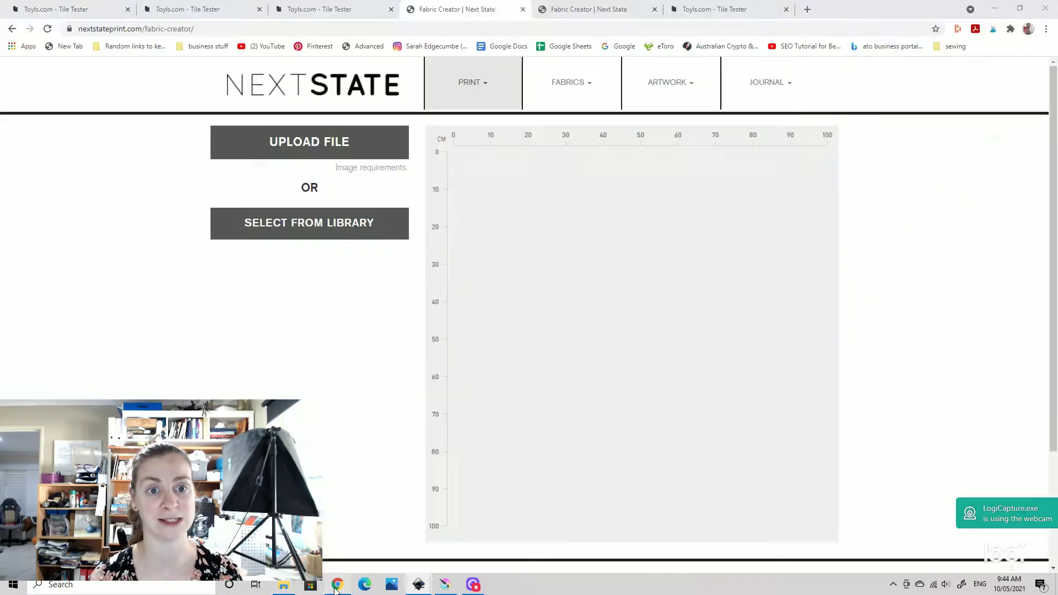
pyautogui.click(741, 9)
pyautogui.click(805, 10)
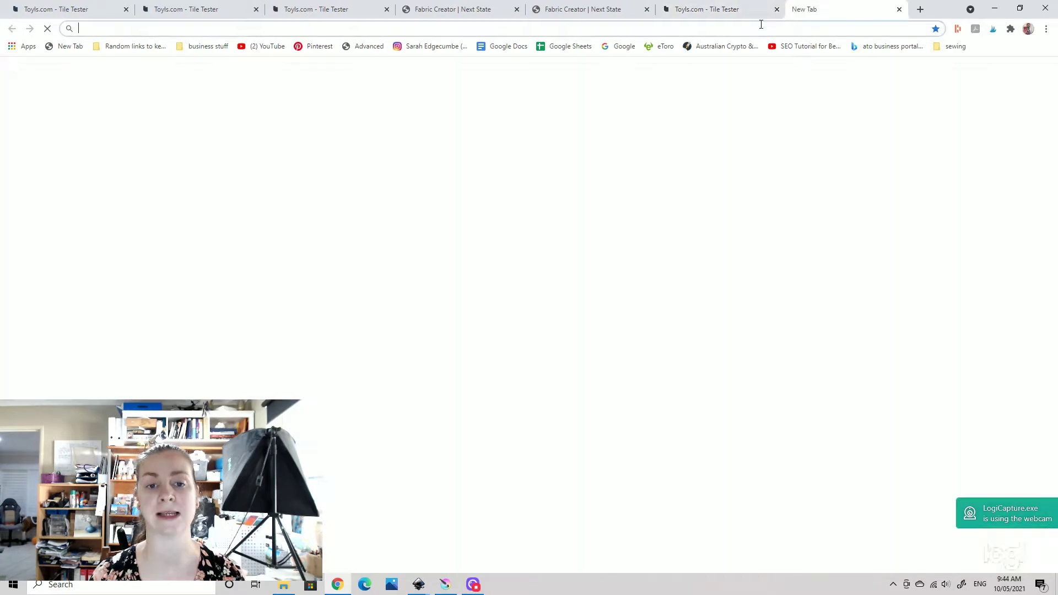
pyautogui.write('toyl')
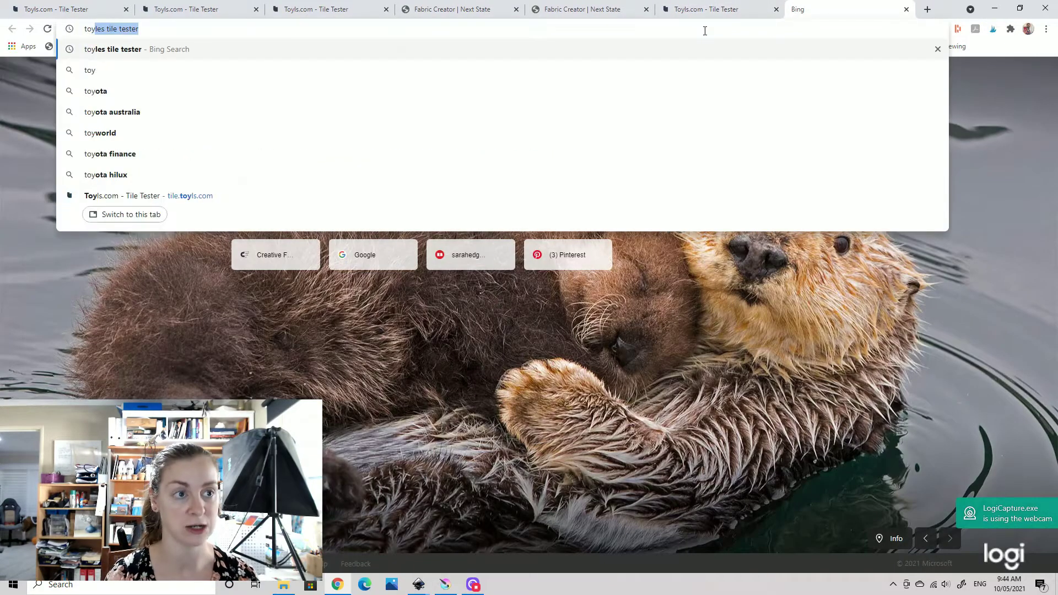
pyautogui.click(541, 50)
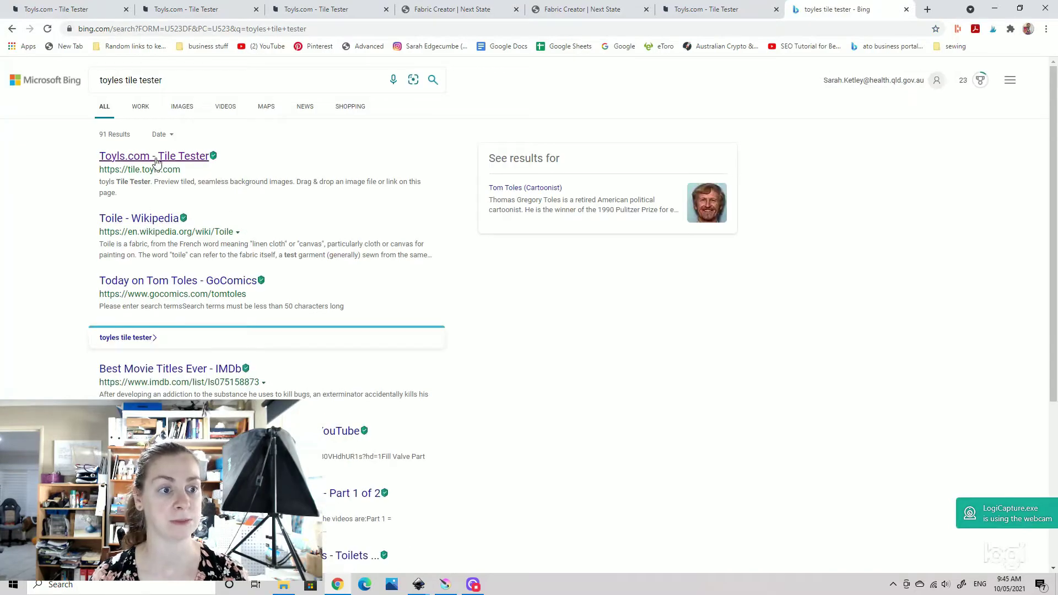
pyautogui.click(159, 156)
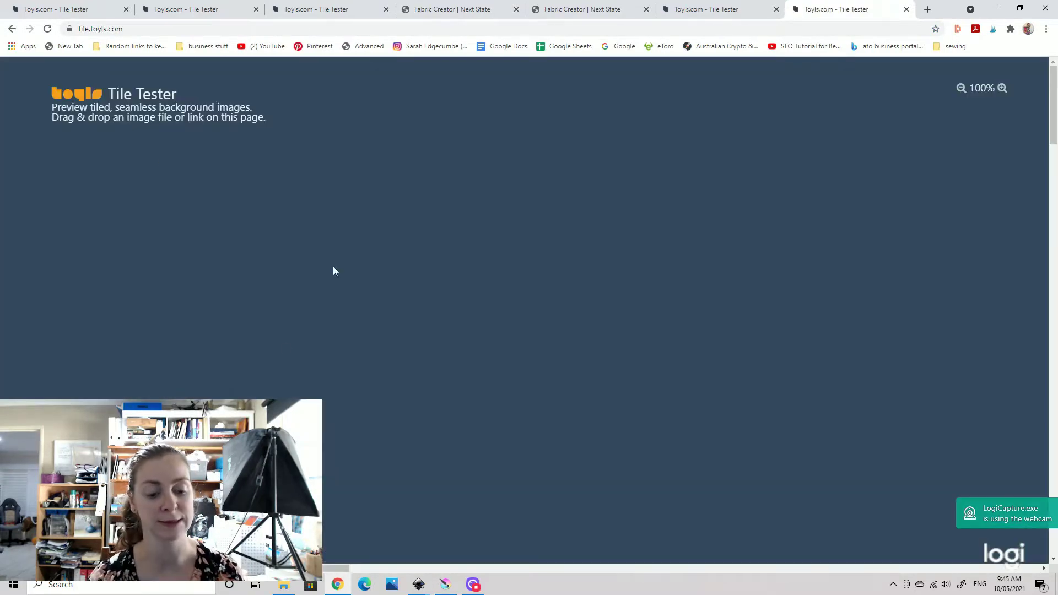
# Drag 'not tiling test' from the TESTS folder onto the Tile Tester page
pyautogui.click(284, 585)
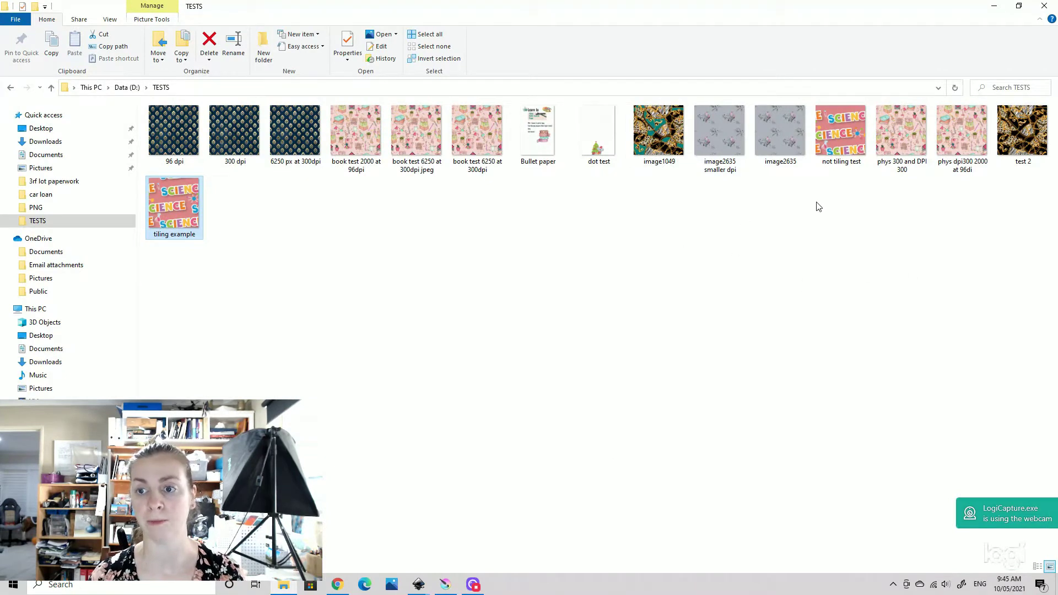
pyautogui.click(841, 120)
pyautogui.moveTo(841, 120); pyautogui.dragTo(429, 369)
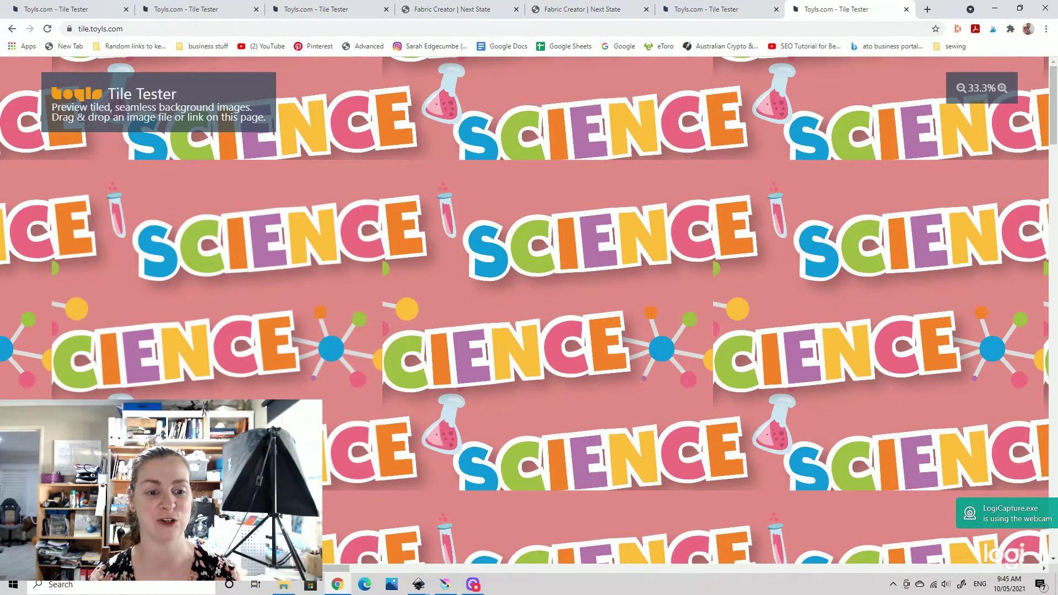
# Open another Tile Tester tab and drop 'tiling example' from the TESTS folder onto it
pyautogui.click(927, 9)
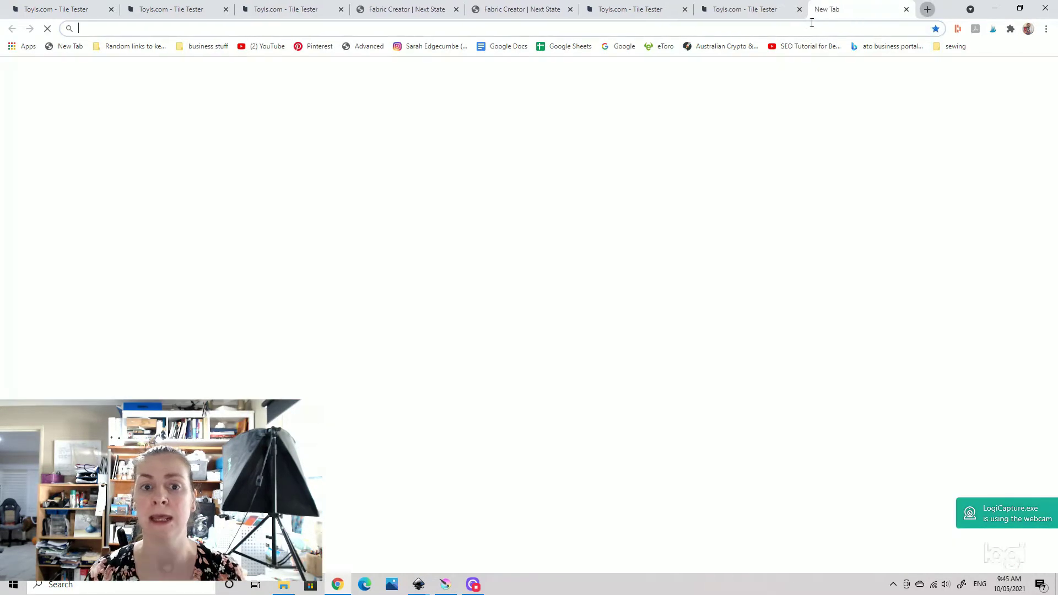
pyautogui.write('t')
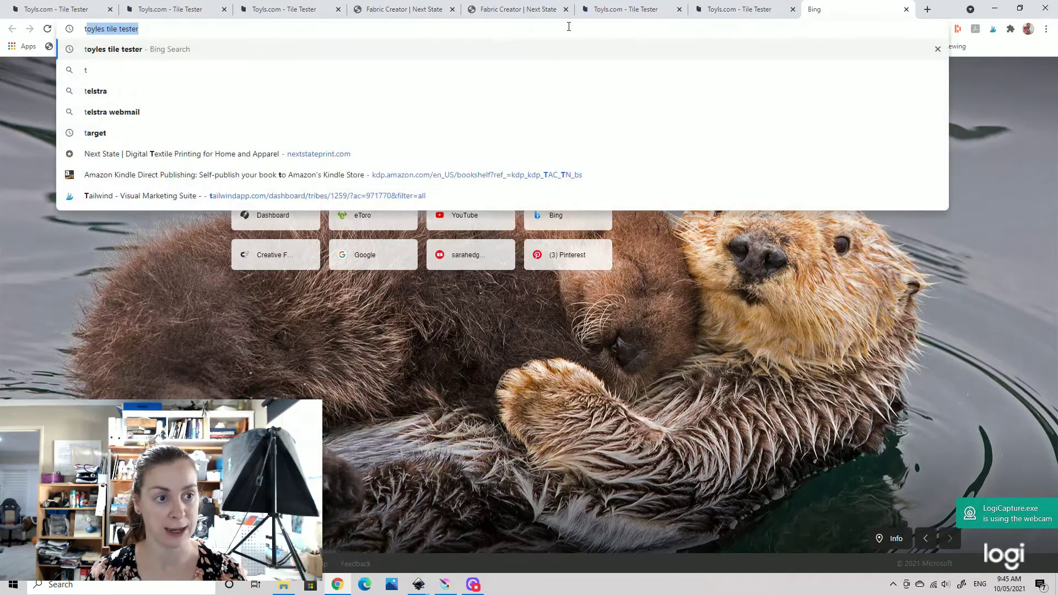
pyautogui.press('Return')
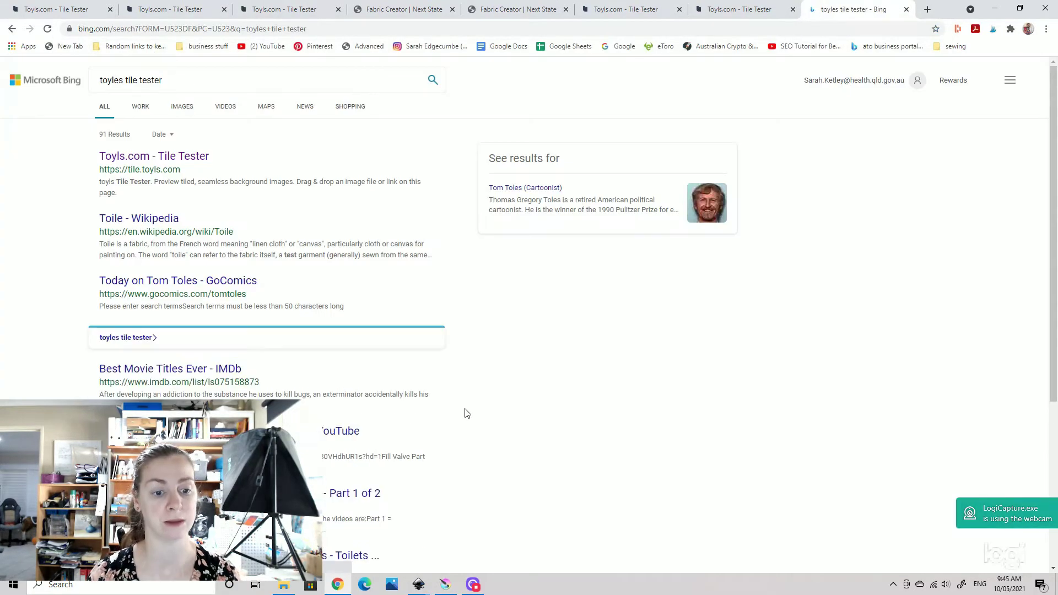
pyautogui.click(160, 156)
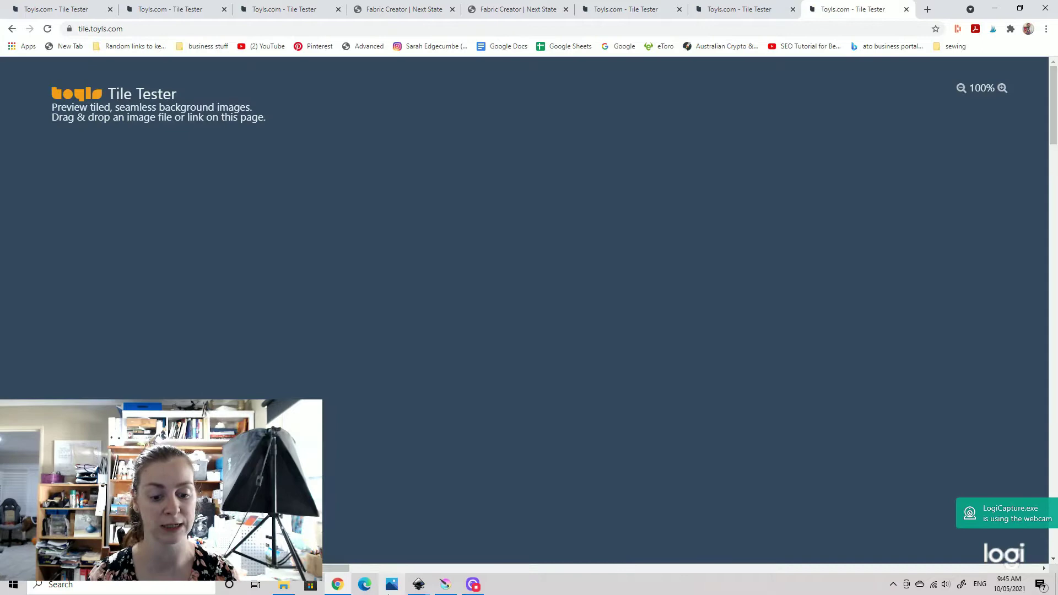
pyautogui.click(286, 587)
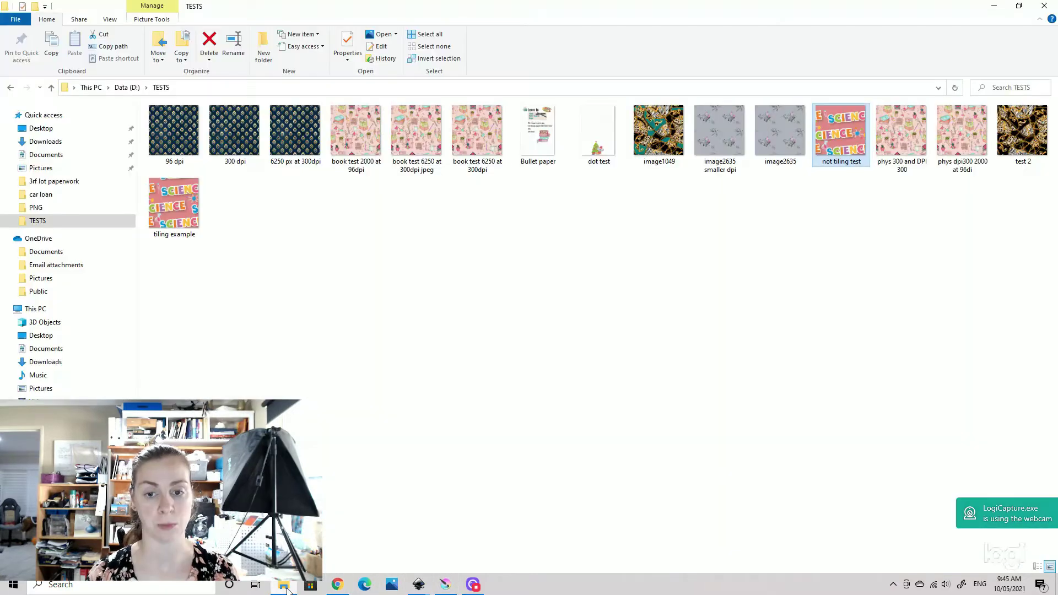
pyautogui.moveTo(178, 209); pyautogui.dragTo(398, 396)
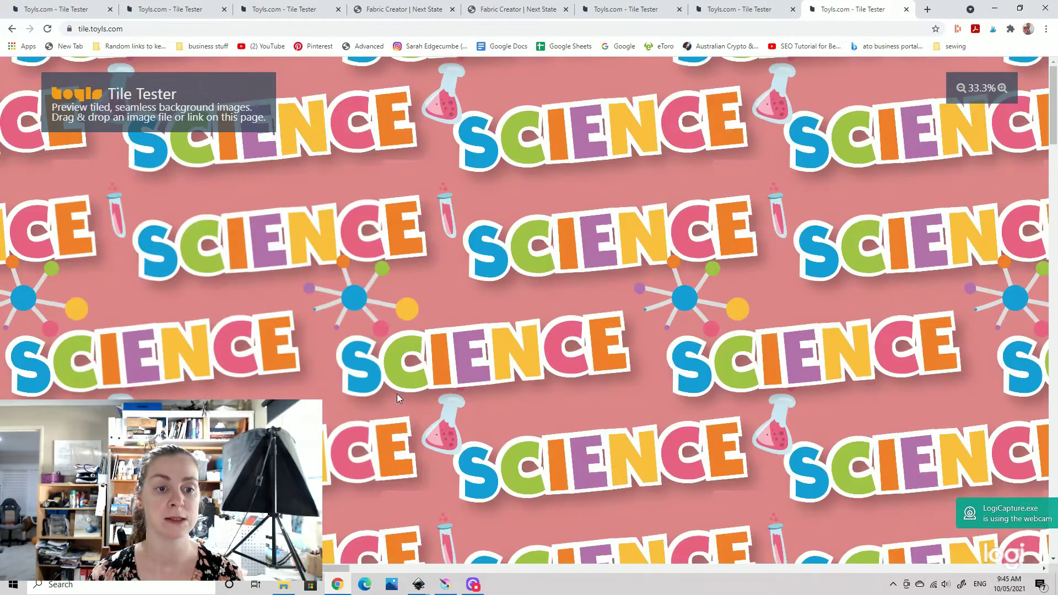
# Shrink the tile preview to 10%, then enlarge it to 25%
pyautogui.click(961, 89)
pyautogui.click(961, 89)
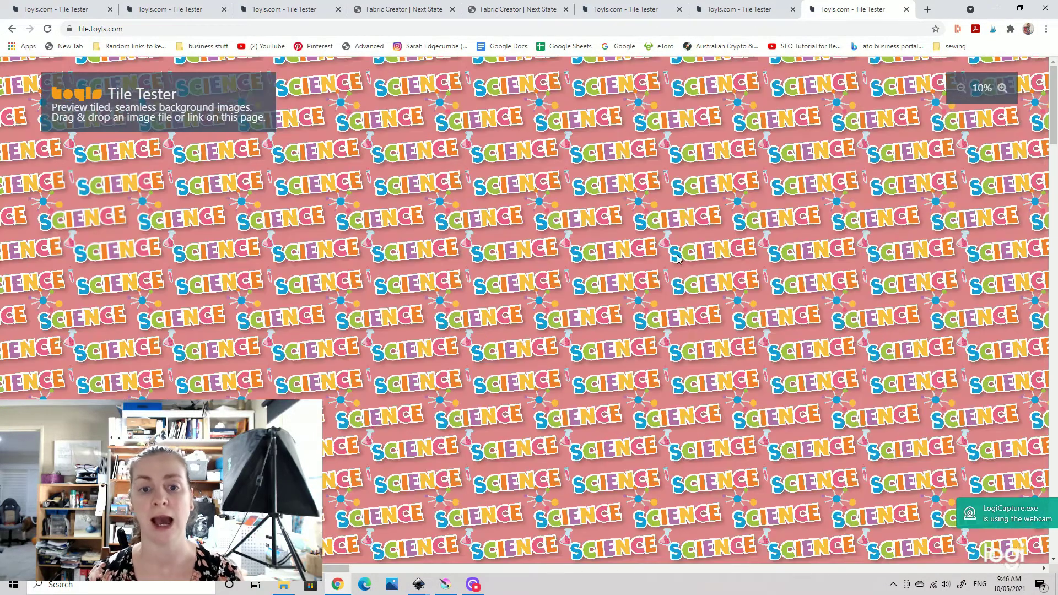
pyautogui.click(1002, 88)
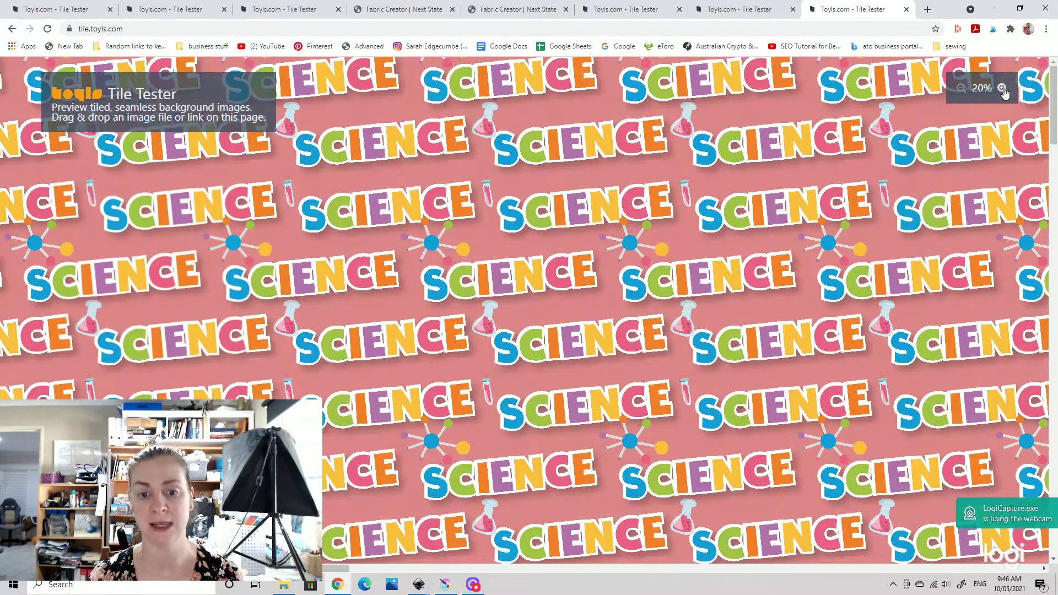
pyautogui.click(1001, 88)
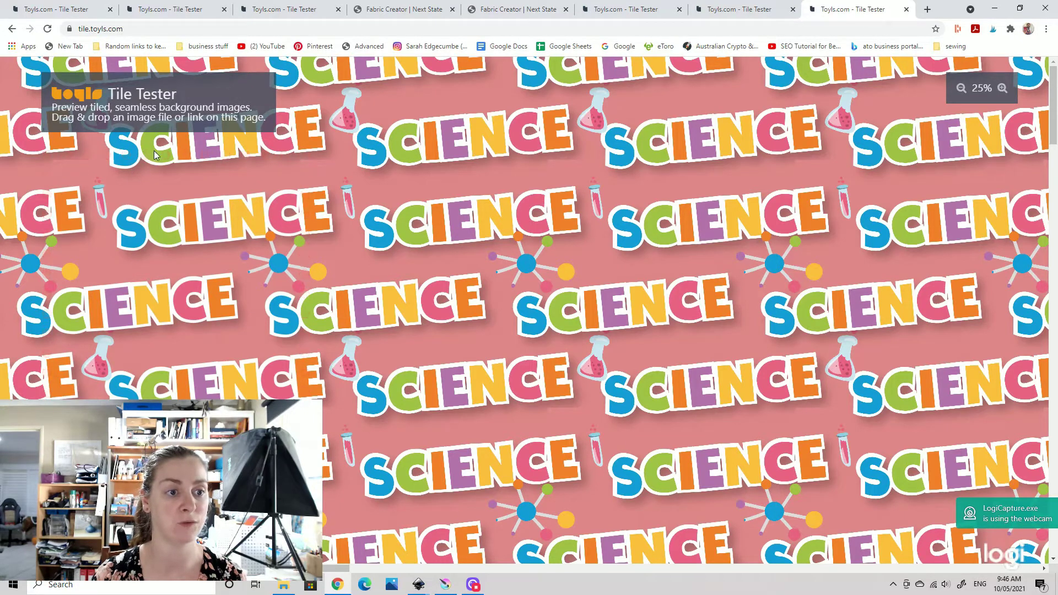
# Compare the seamless tiling example against the non-tiling preview across the tester tabs
pyautogui.click(714, 7)
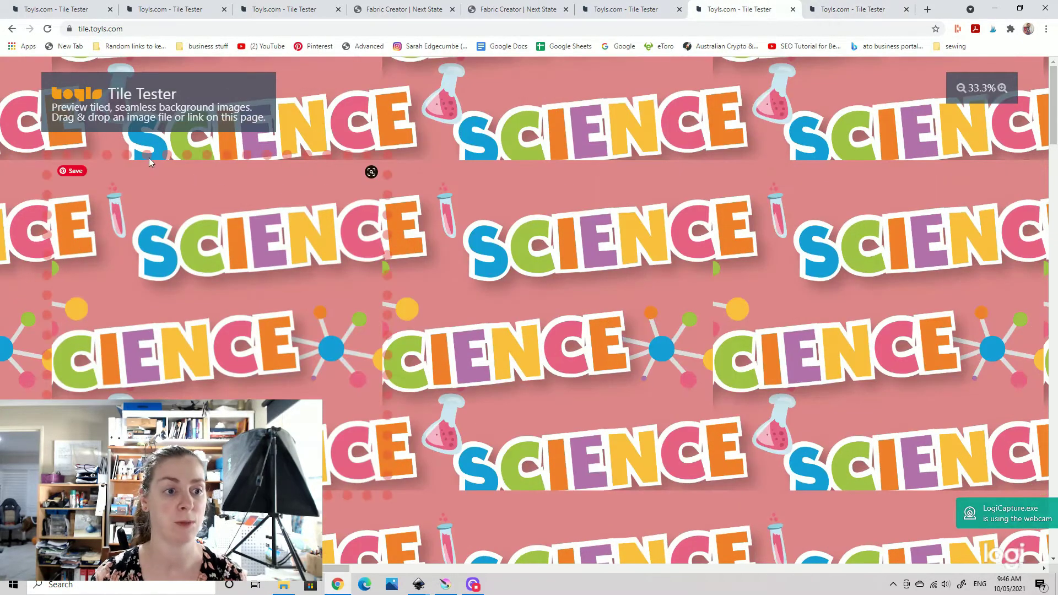
pyautogui.click(845, 9)
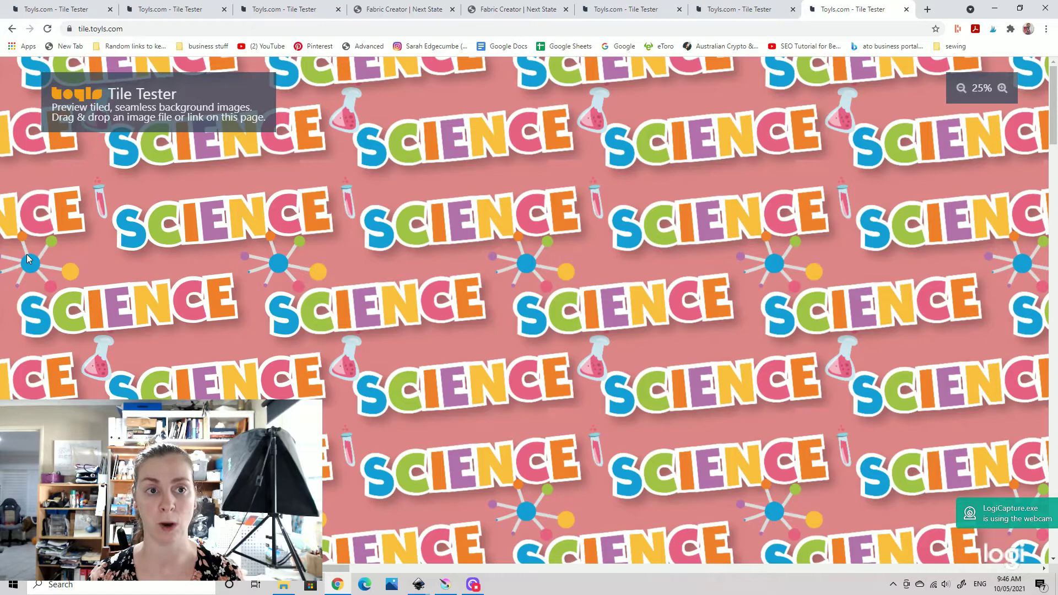
pyautogui.click(305, 10)
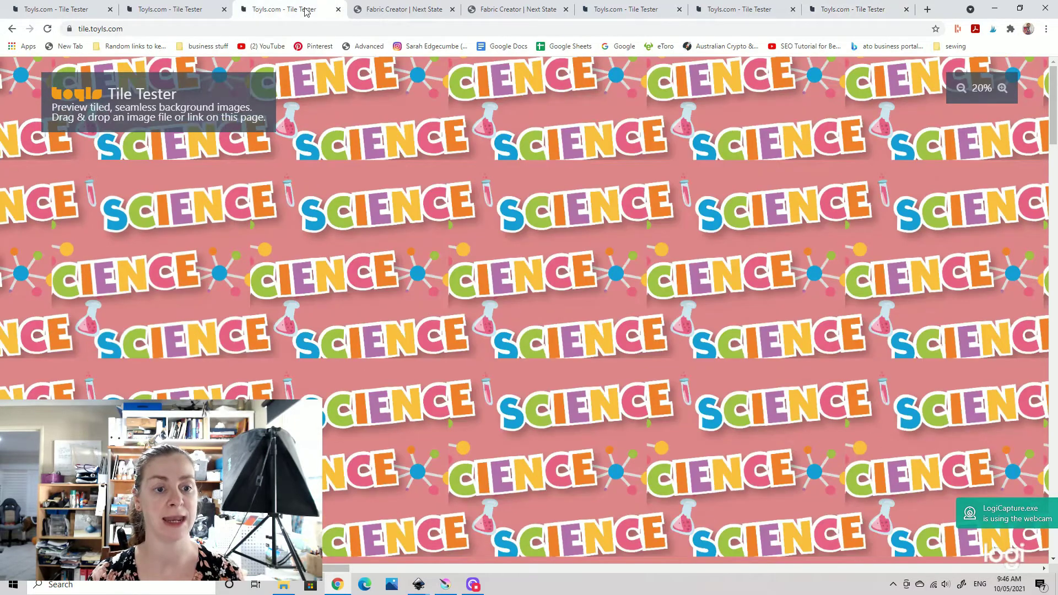
pyautogui.click(165, 10)
pyautogui.click(55, 10)
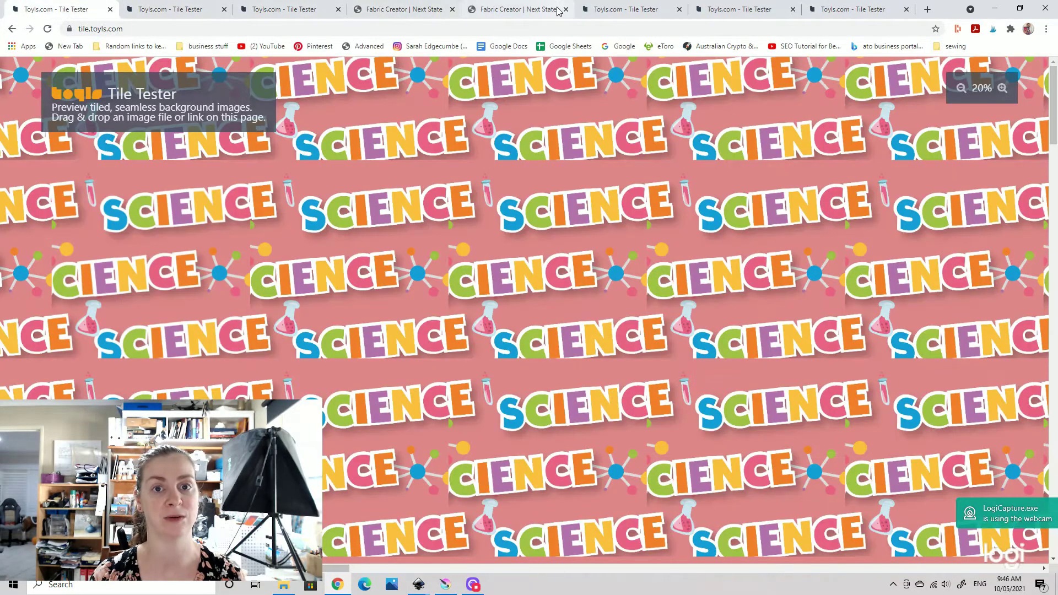
pyautogui.click(623, 9)
pyautogui.click(741, 7)
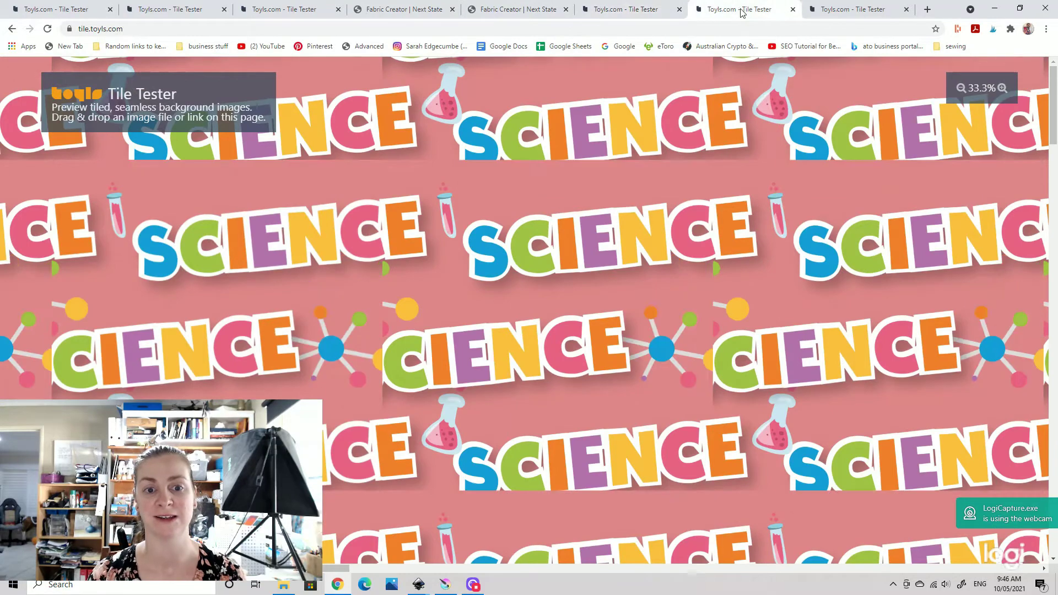
pyautogui.click(849, 11)
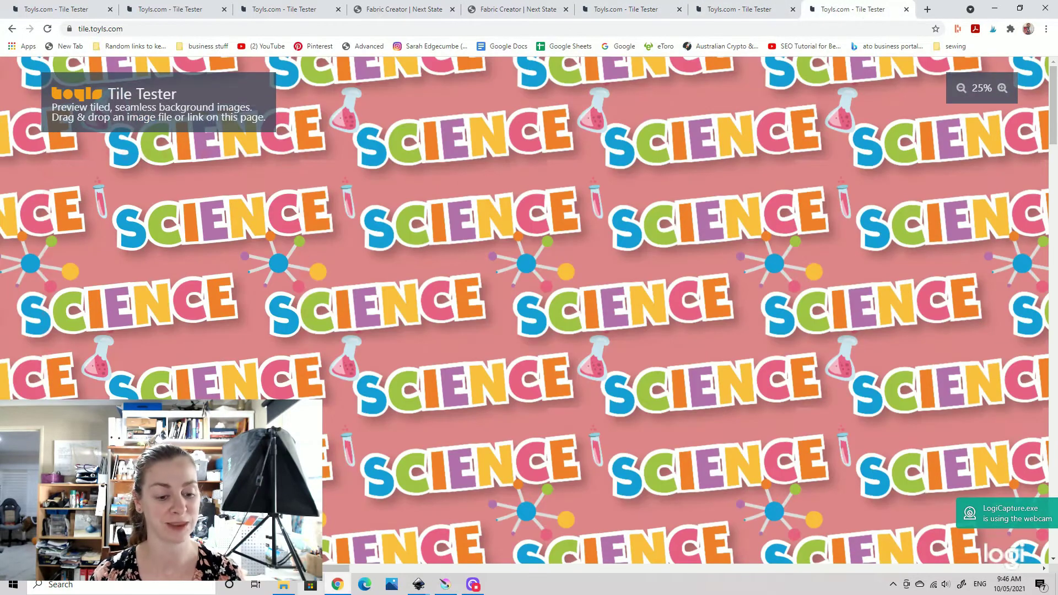
pyautogui.click(740, 10)
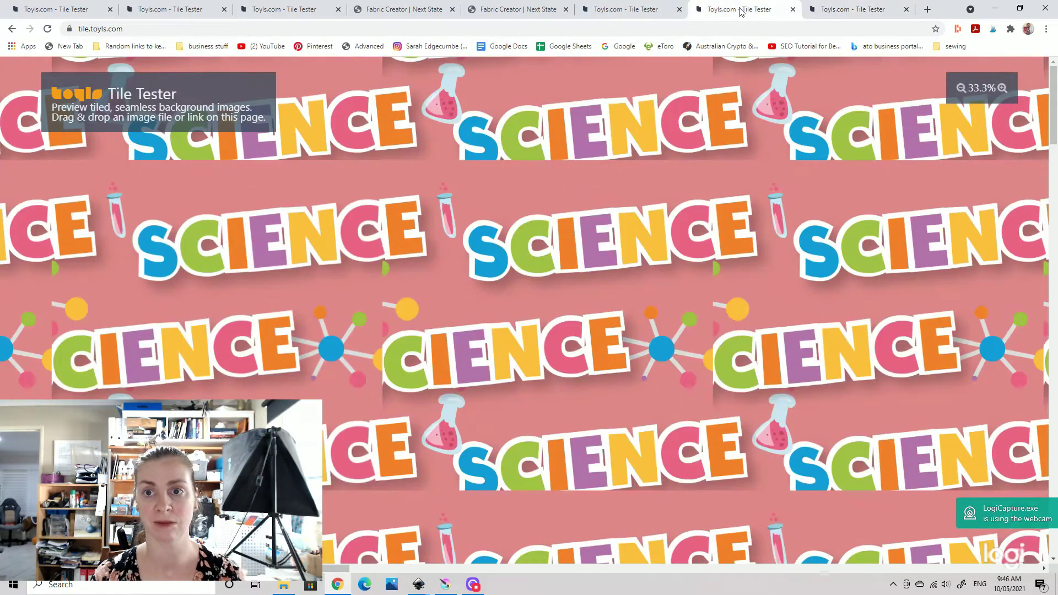
pyautogui.click(284, 584)
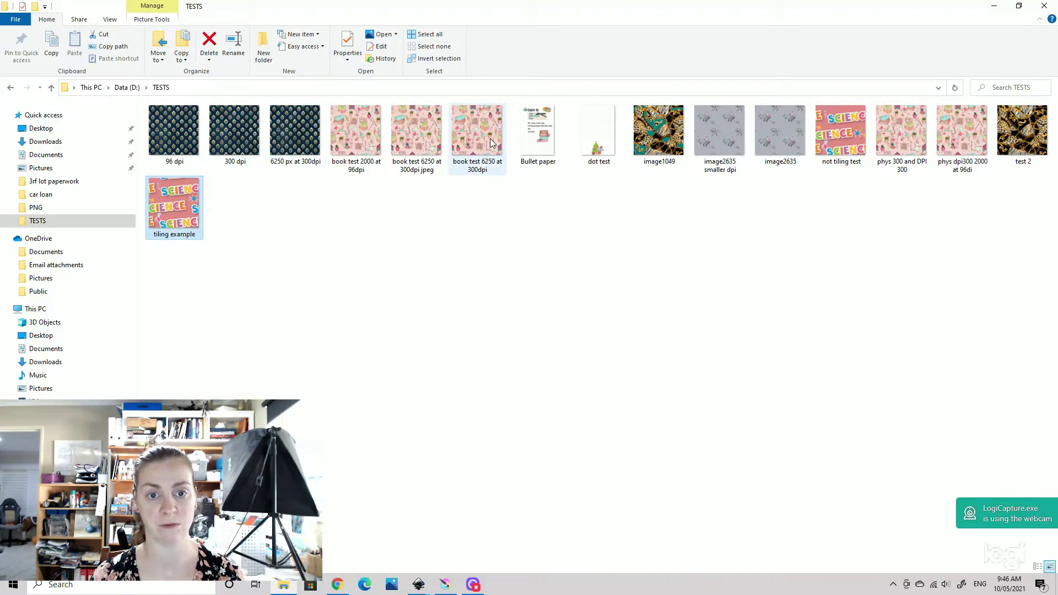
# Load 'book test 6250 at 300dpi' into the Tile Tester to preview the pink stationery pattern
pyautogui.moveTo(491, 143); pyautogui.dragTo(400, 391)
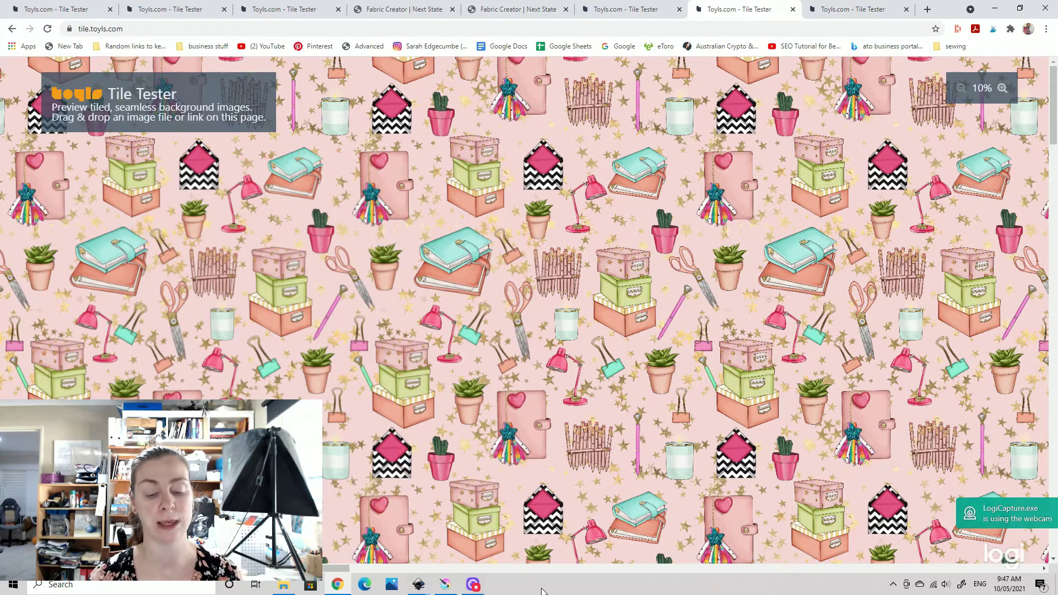
pyautogui.moveTo(452, 594)
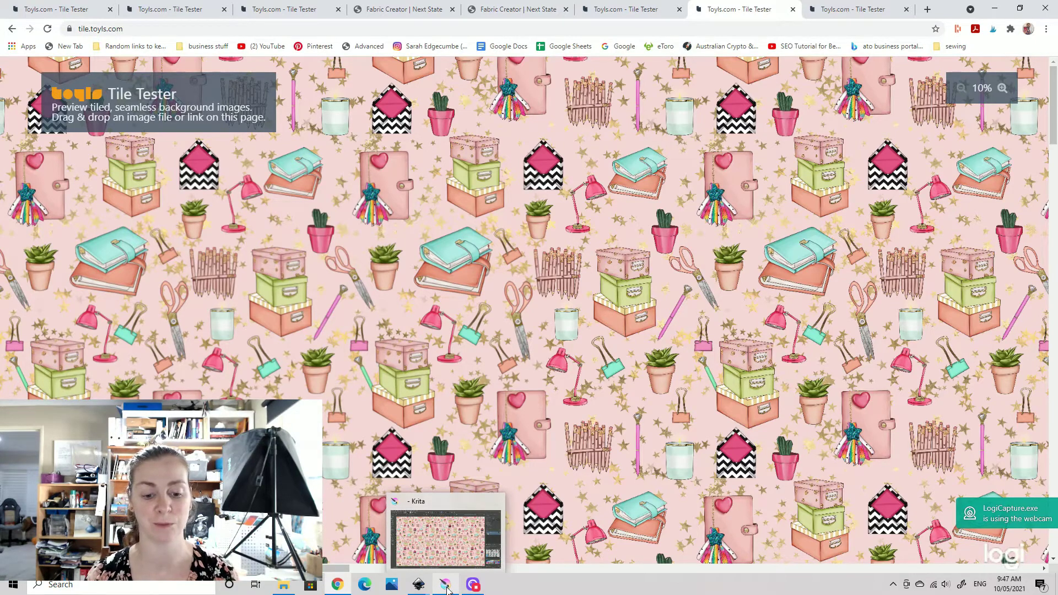
# In Krita, turn off Wrap Around Mode so the book pattern shows as one tile
pyautogui.click(446, 588)
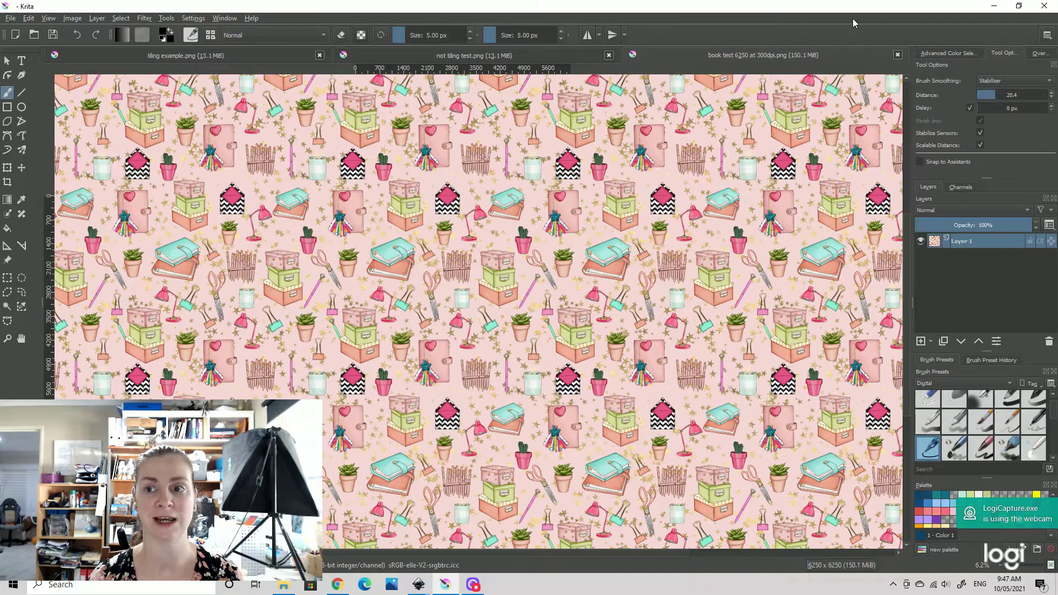
pyautogui.click(70, 20)
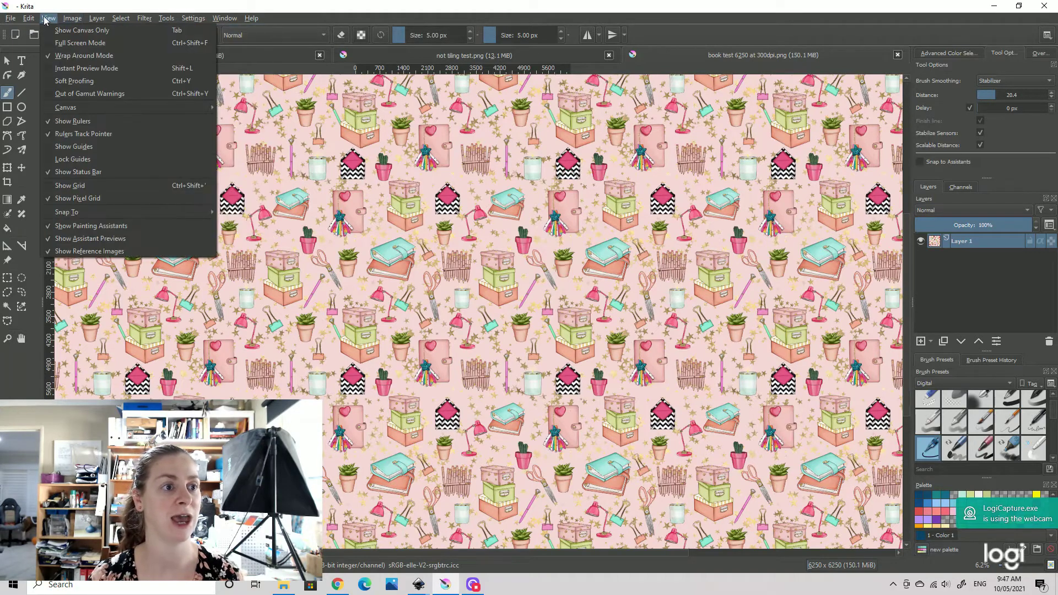
pyautogui.click(49, 52)
# Open 'not tiling test' as a new 1800 × 1800 document and zoom out
pyautogui.click(11, 18)
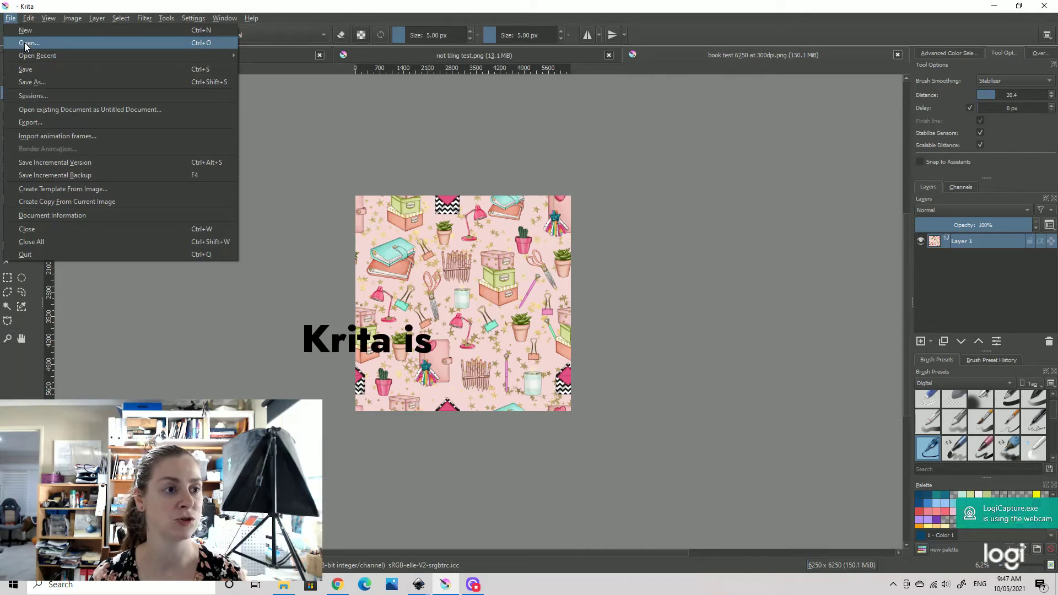
pyautogui.click(26, 43)
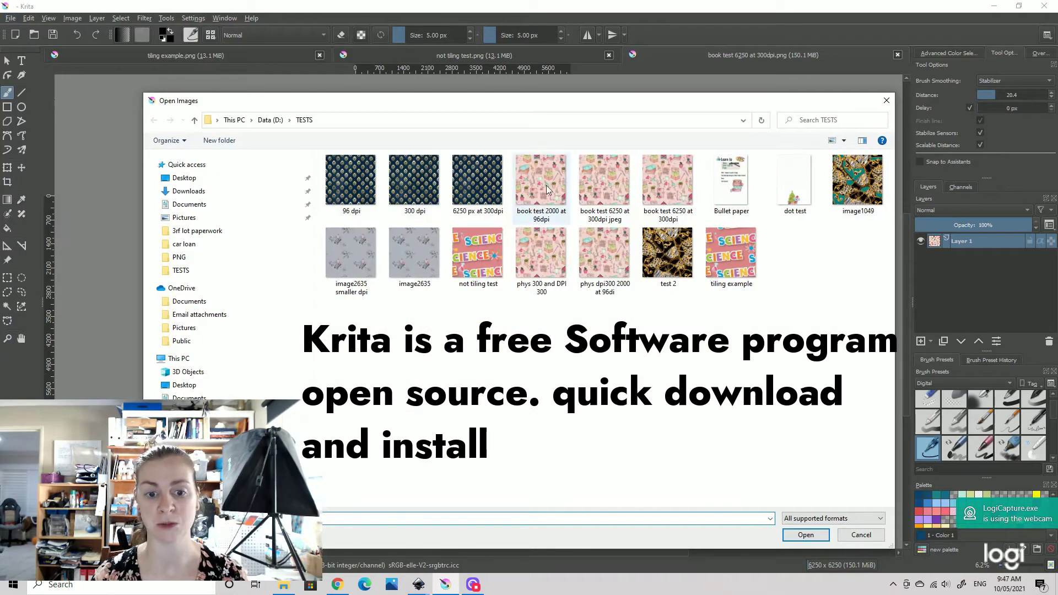
pyautogui.click(483, 258)
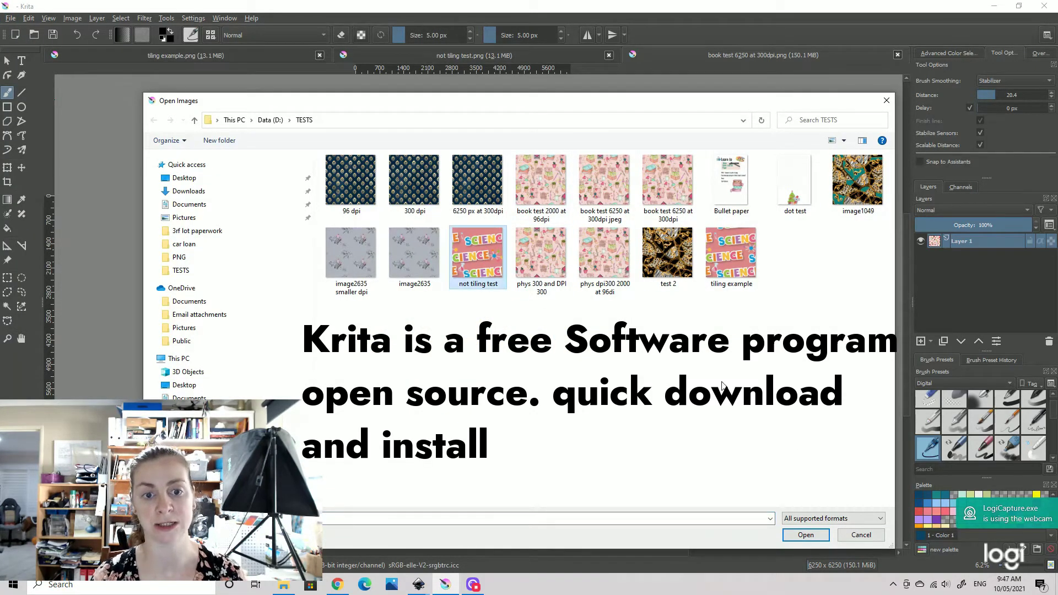
pyautogui.click(803, 536)
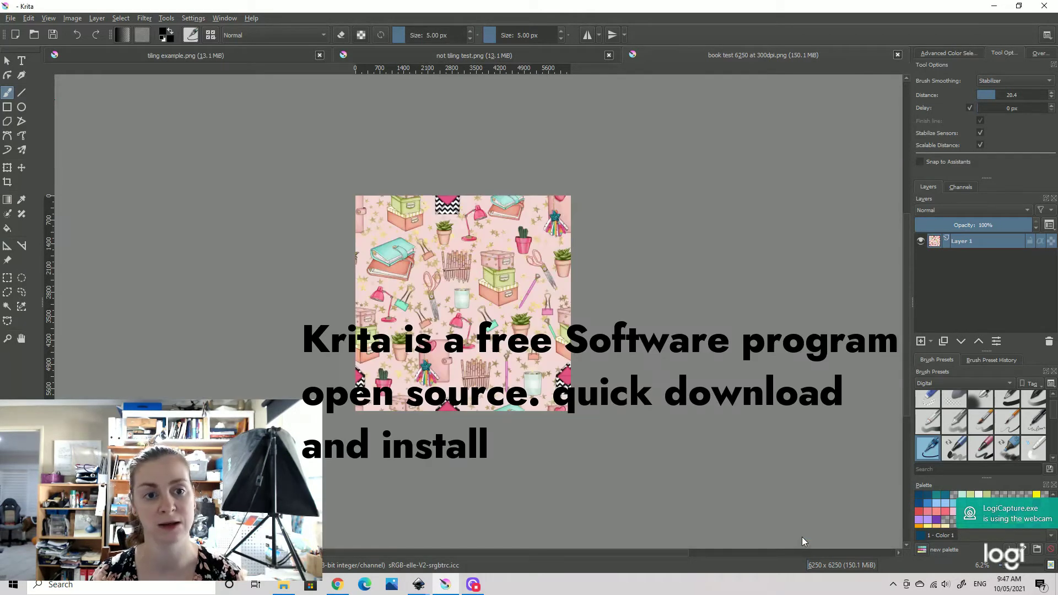
pyautogui.keyDown('ctrl'); pyautogui.scroll(-2, 560, 290); pyautogui.keyUp('ctrl')
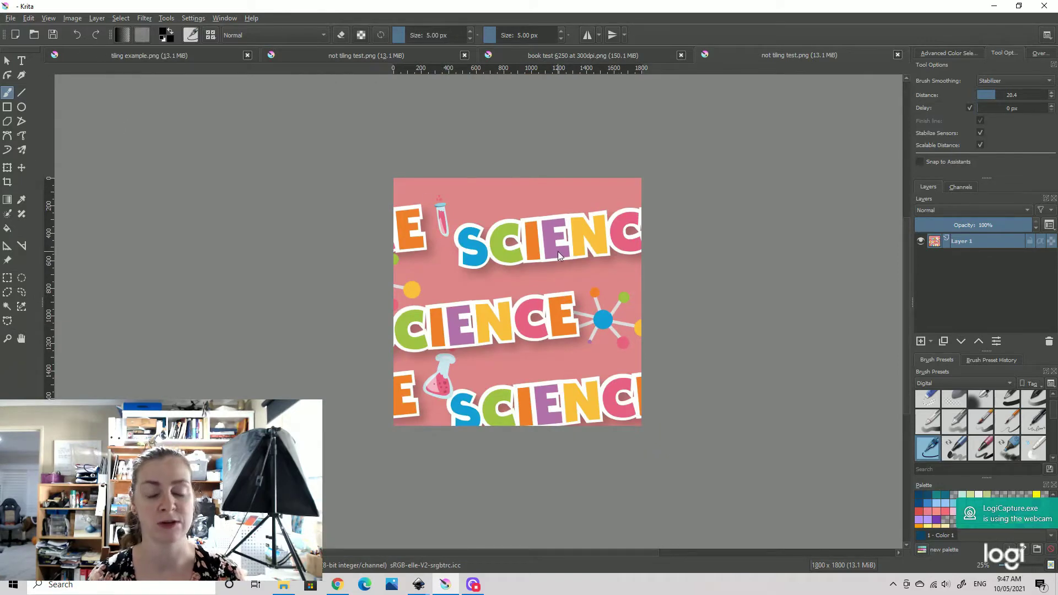
pyautogui.click(68, 18)
# Enable Wrap Around Mode on 'not tiling test', toggling it off and on to compare seams
pyautogui.moveTo(49, 18)
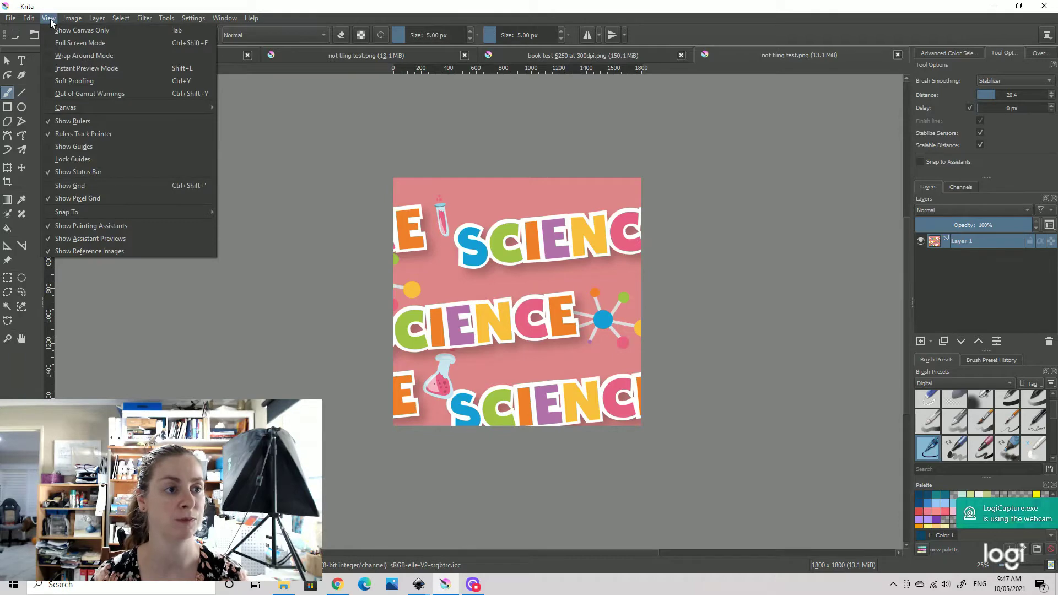
pyautogui.click(60, 55)
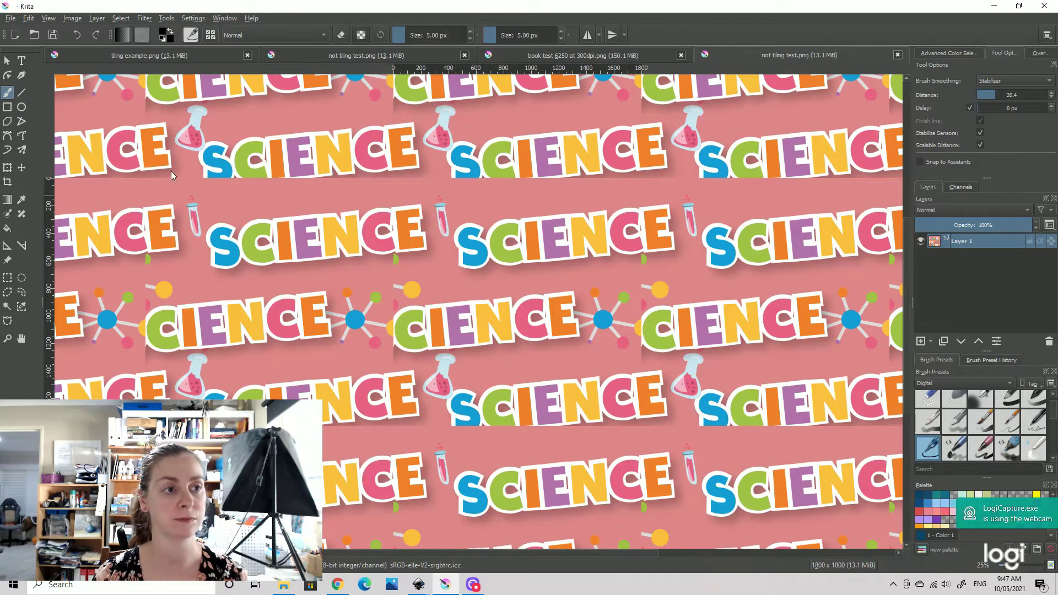
pyautogui.click(75, 20)
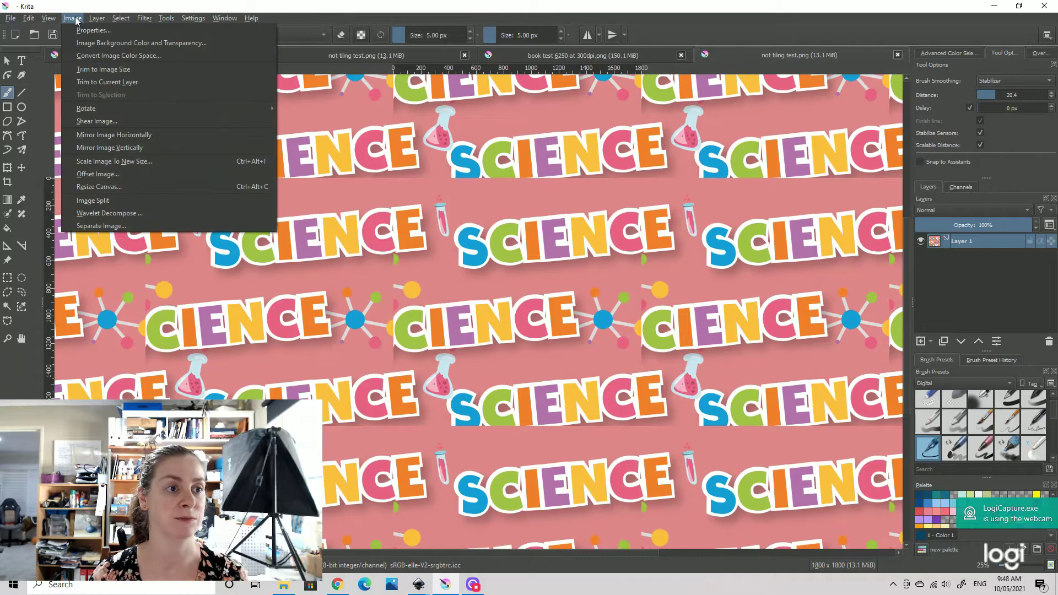
pyautogui.moveTo(48, 18)
pyautogui.click(84, 56)
pyautogui.click(49, 18)
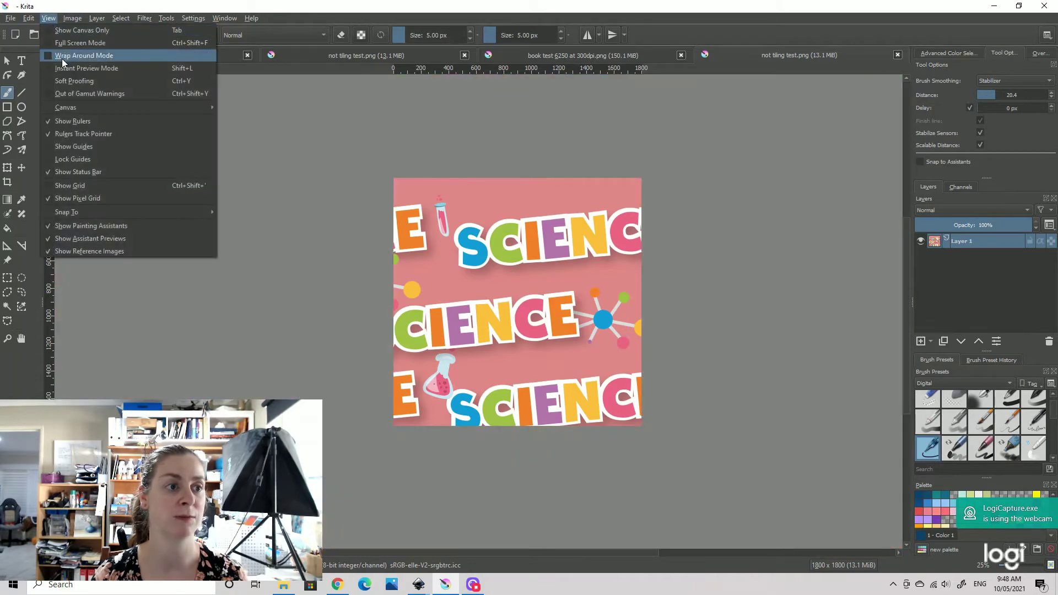
pyautogui.click(61, 55)
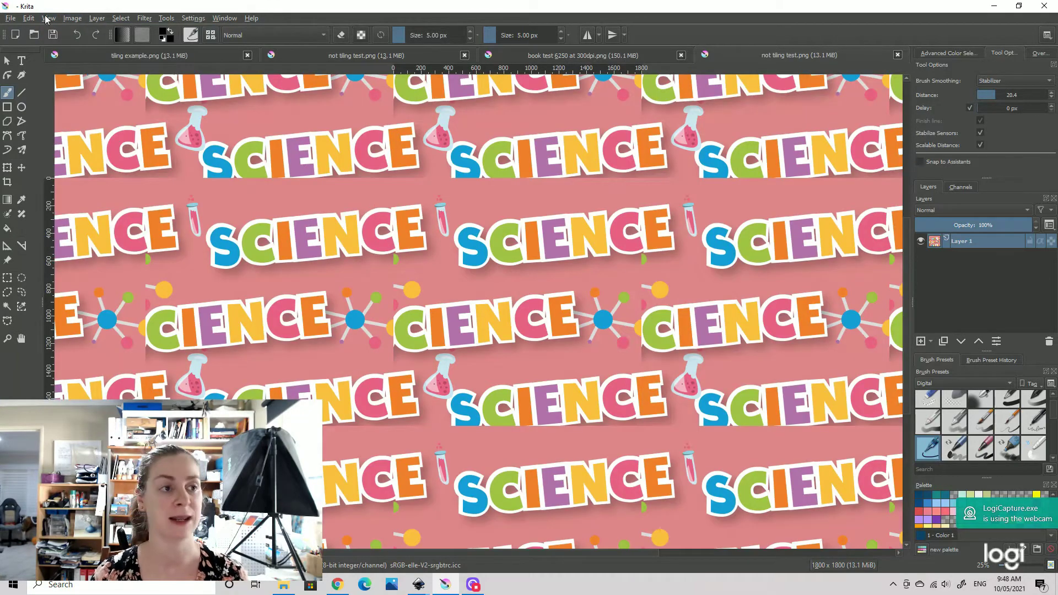
pyautogui.click(11, 19)
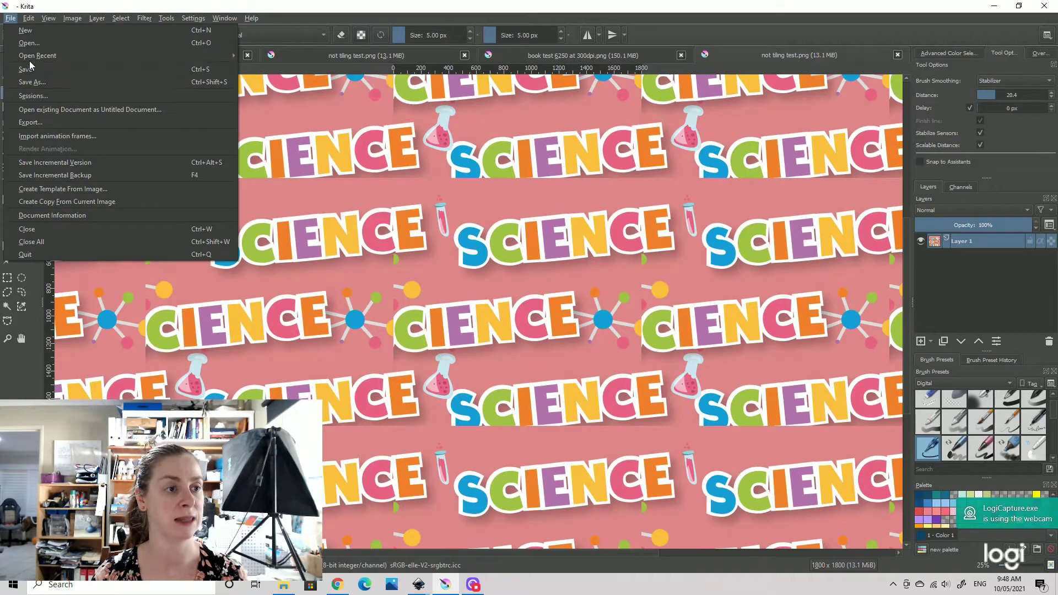
# Open 'tiling example' and enable Wrap Around Mode to check its seamless repeat
pyautogui.click(28, 43)
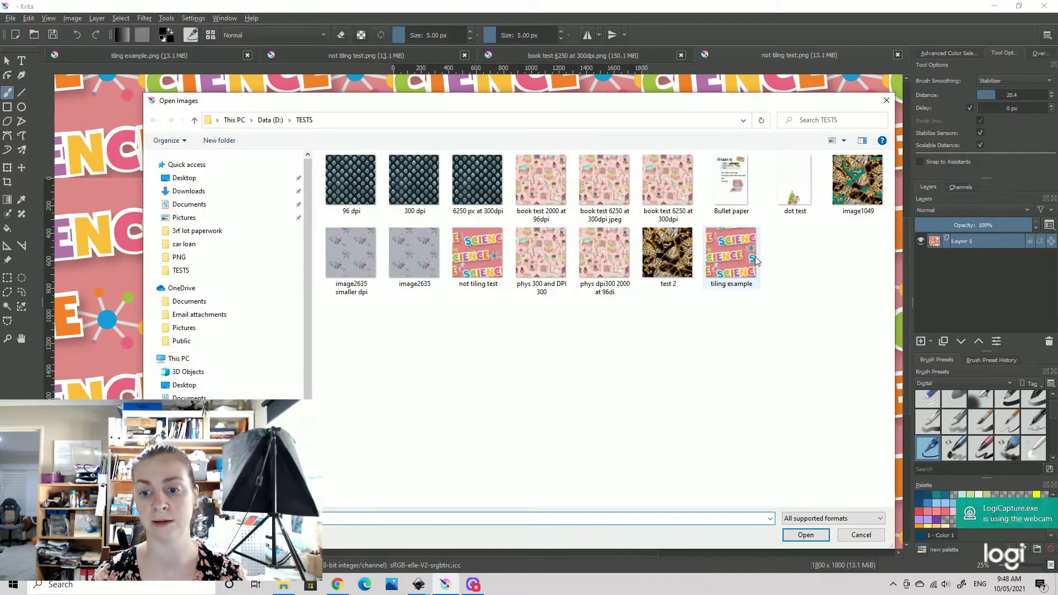
pyautogui.click(755, 260)
pyautogui.click(805, 535)
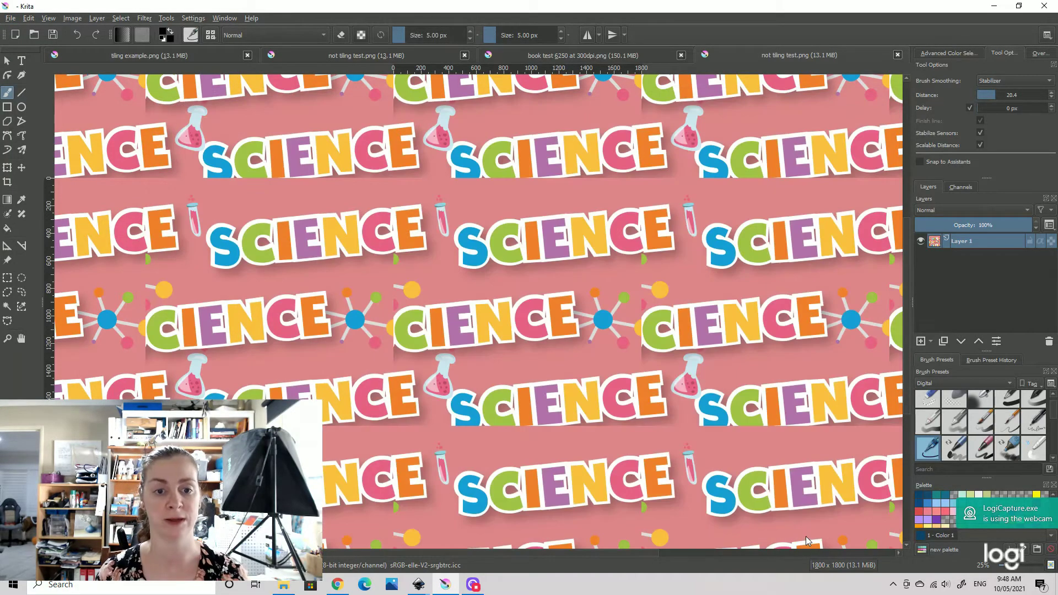
pyautogui.scroll(-1, 510, 293)
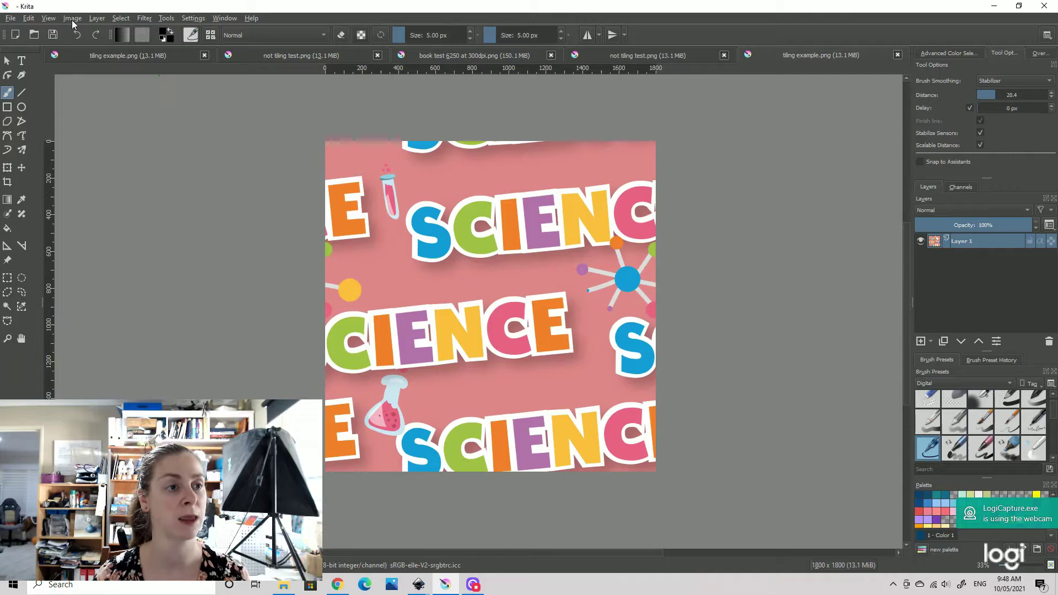
pyautogui.click(48, 18)
pyautogui.click(61, 58)
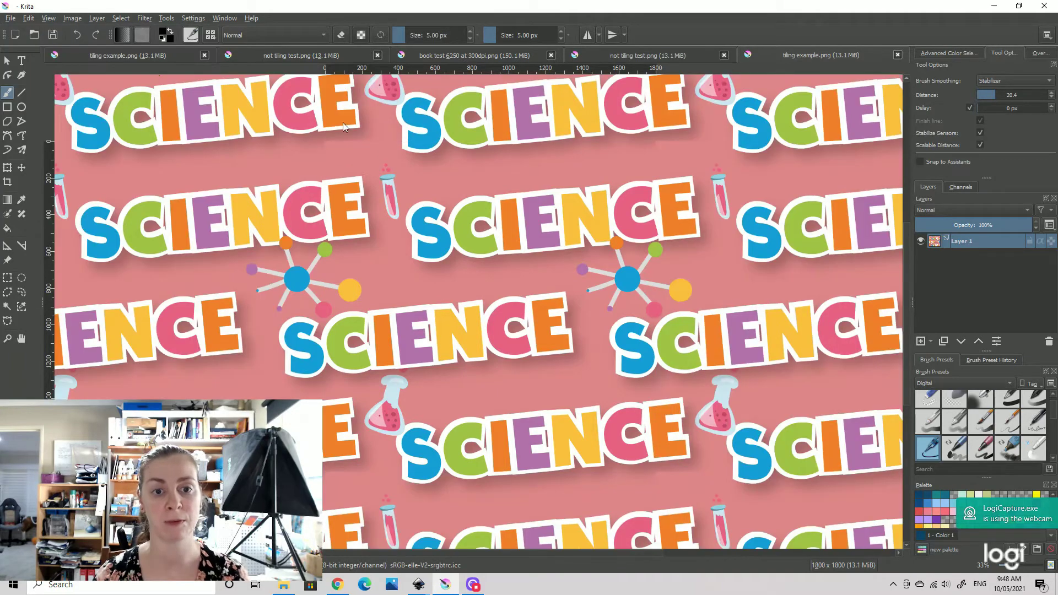
pyautogui.scroll(-4, 417, 135)
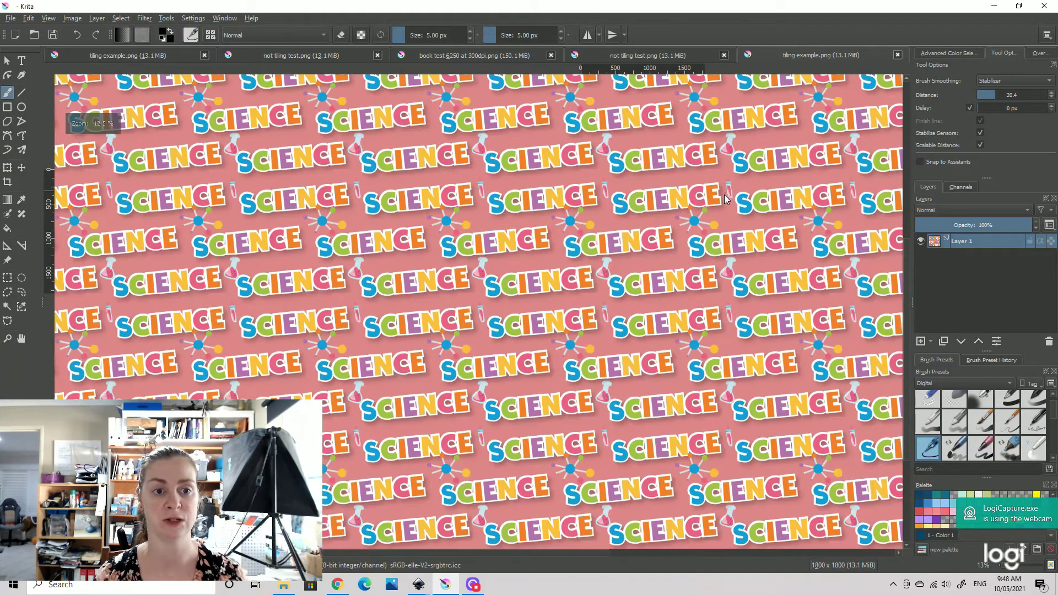
pyautogui.scroll(3, 664, 243)
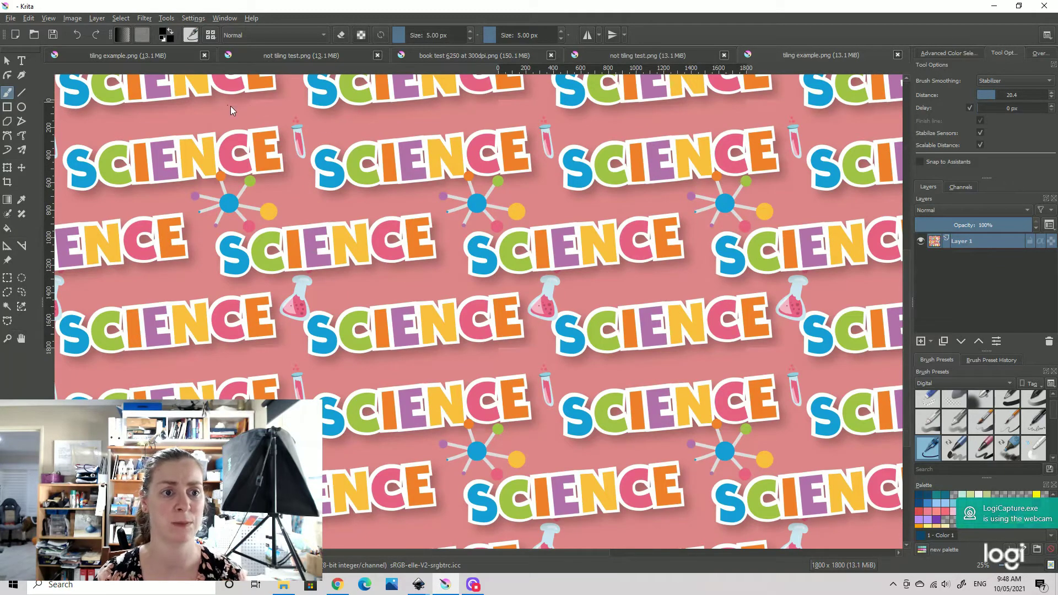
pyautogui.scroll(-4, 500, 285)
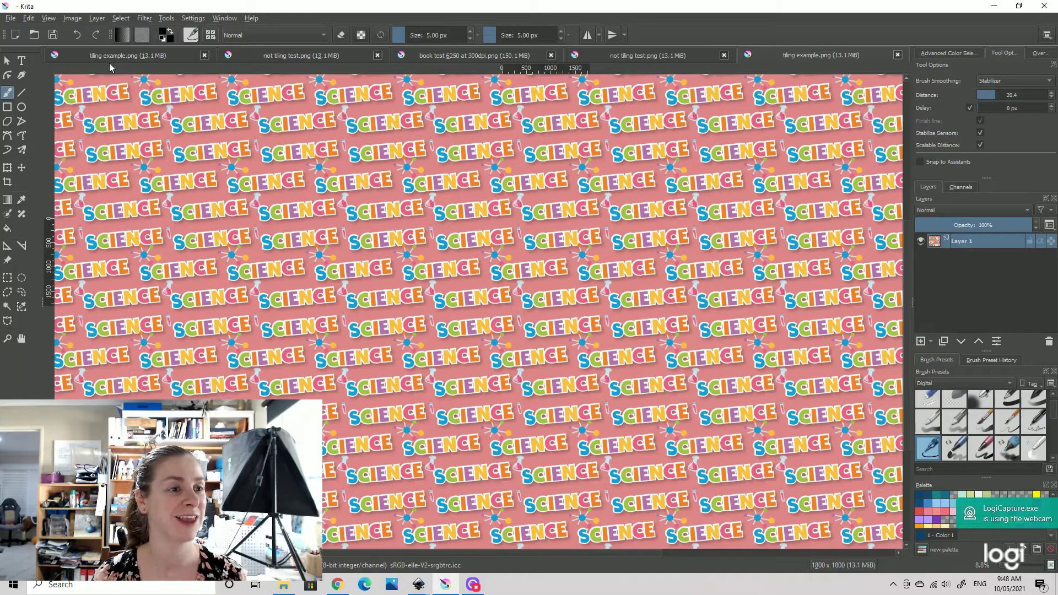
# Turn Wrap Around Mode back on for the book test 6250 document
pyautogui.click(665, 56)
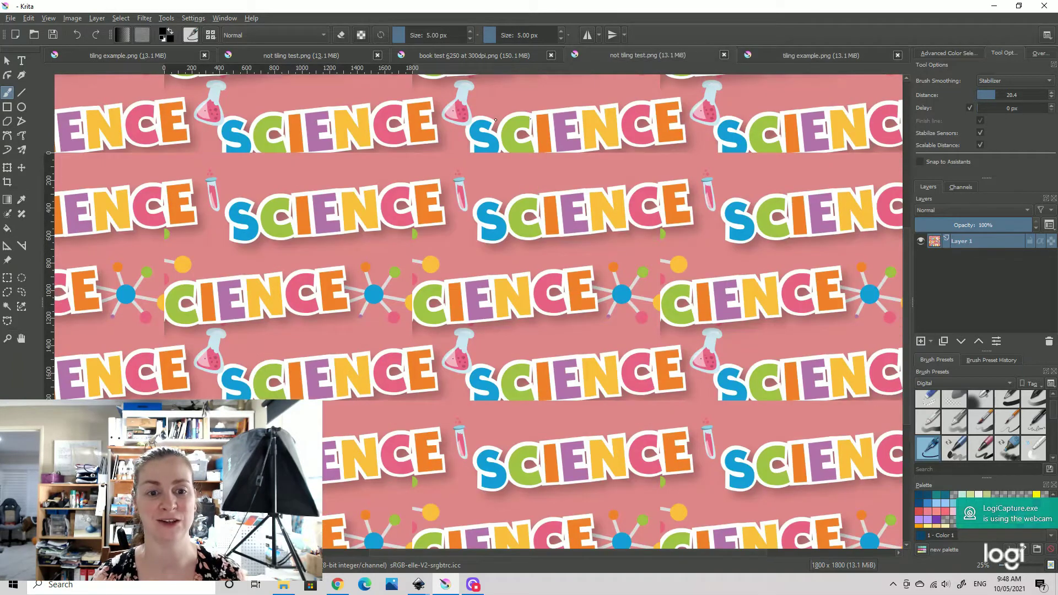
pyautogui.click(472, 57)
pyautogui.click(47, 19)
pyautogui.click(61, 55)
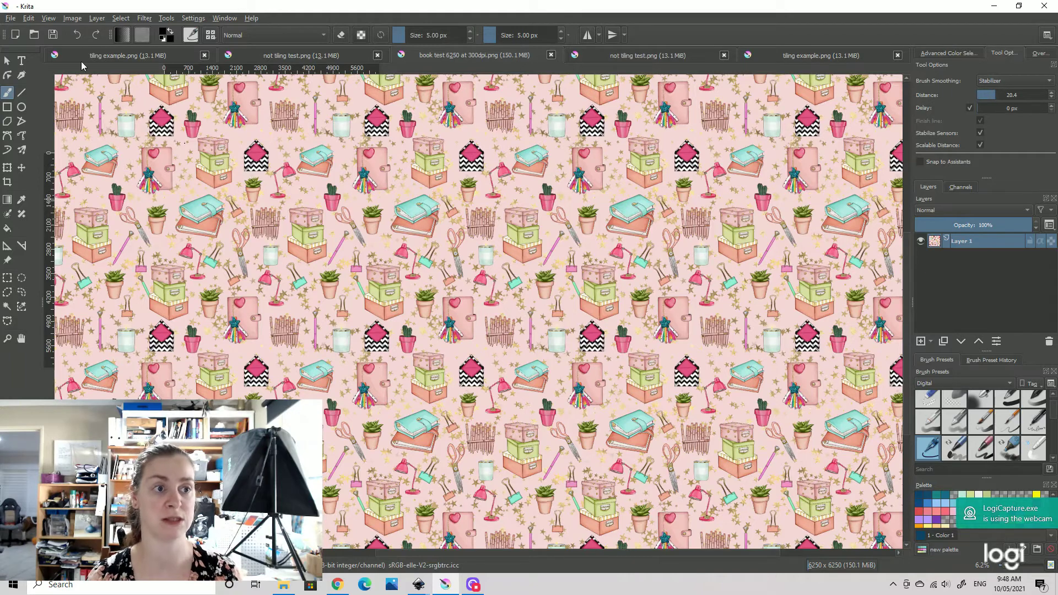
pyautogui.click(9, 18)
pyautogui.moveTo(25, 21)
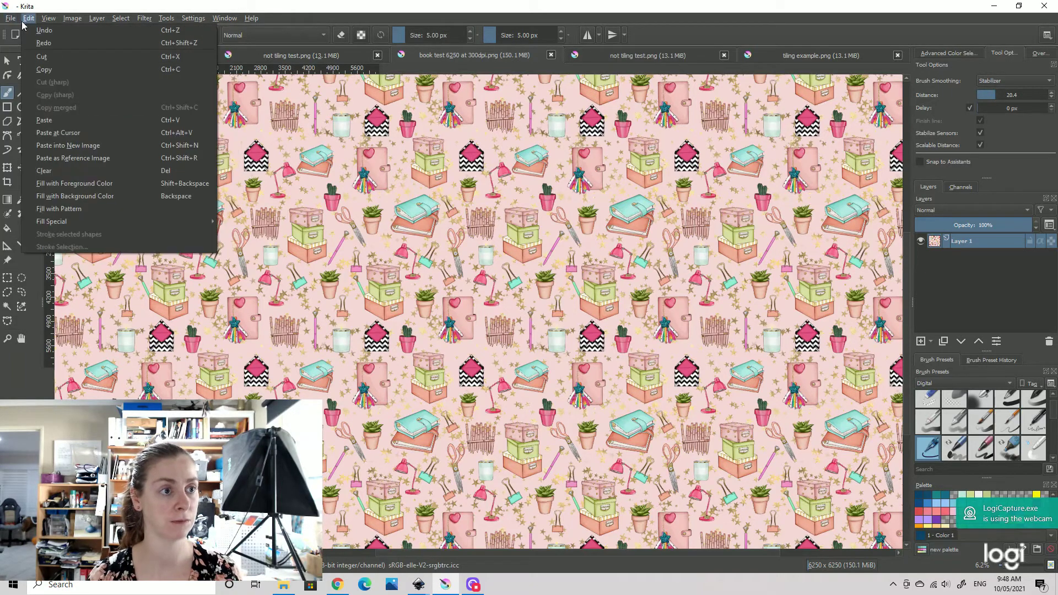
pyautogui.click(30, 125)
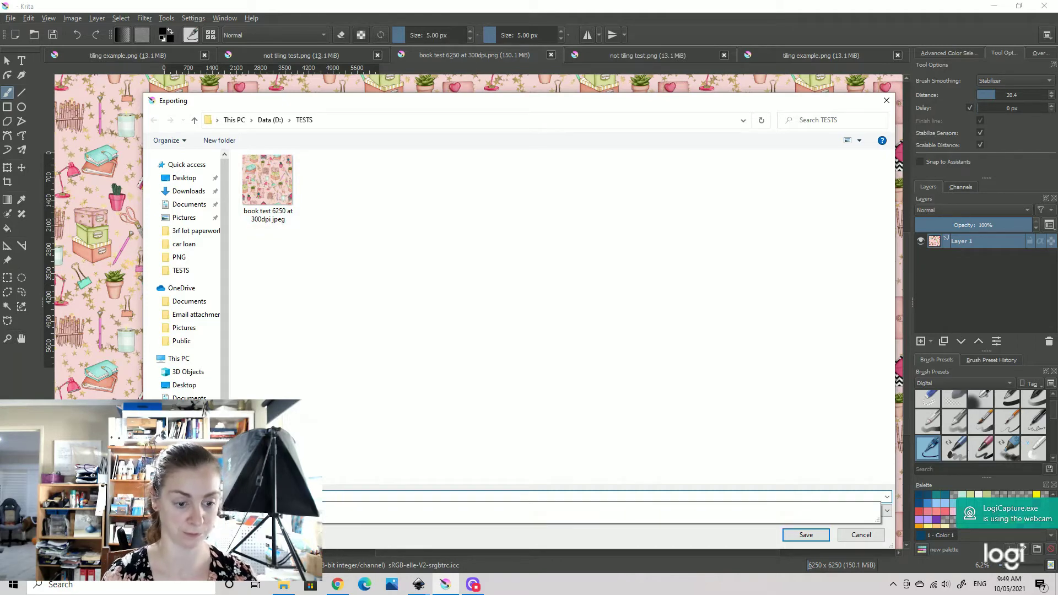
pyautogui.click(413, 479)
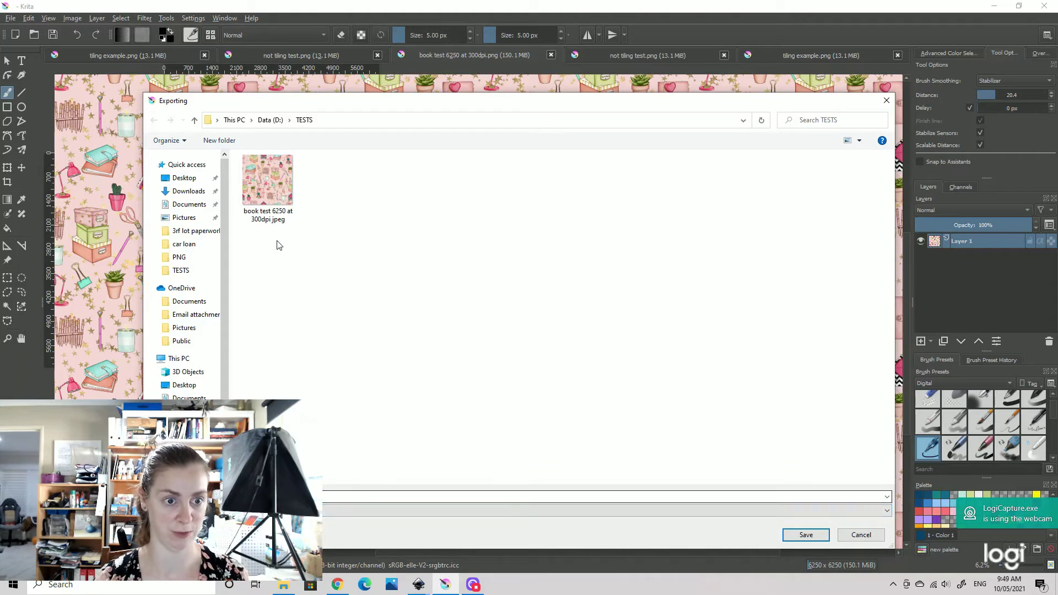
pyautogui.click(271, 510)
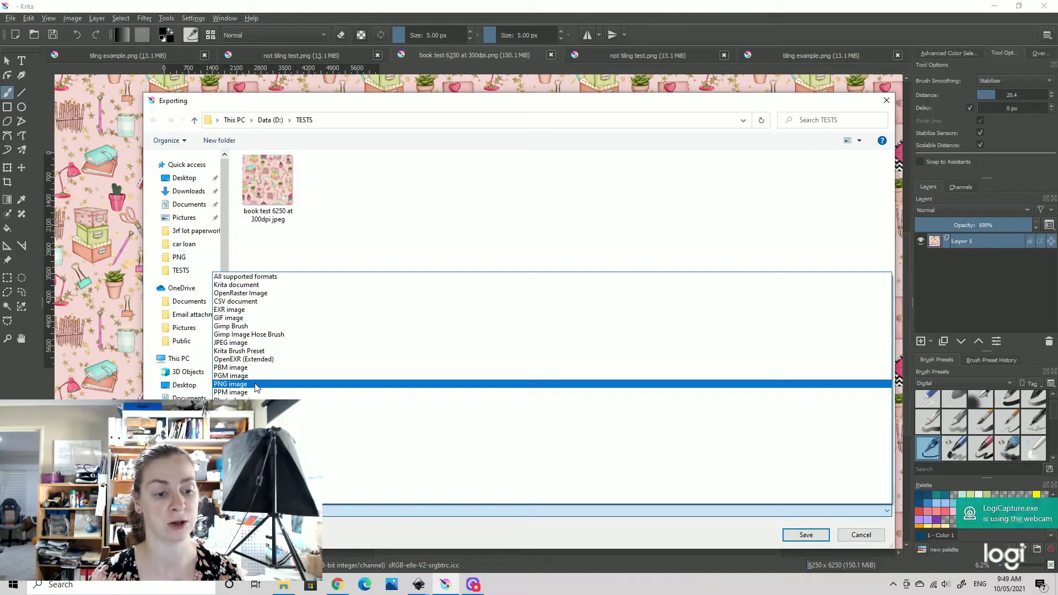
pyautogui.click(235, 343)
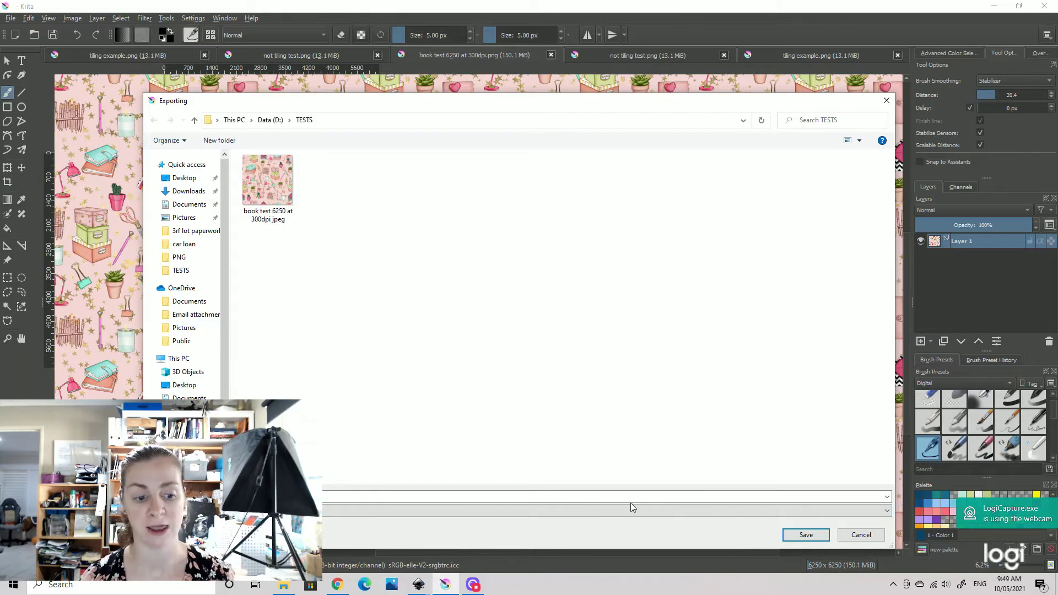
pyautogui.click(810, 537)
pyautogui.click(606, 297)
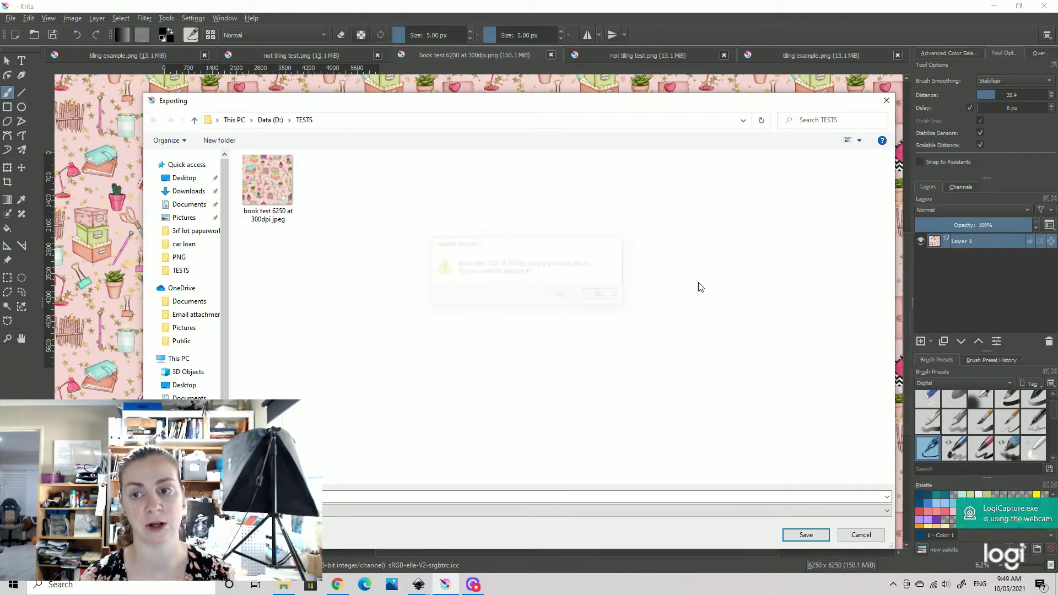
pyautogui.click(886, 102)
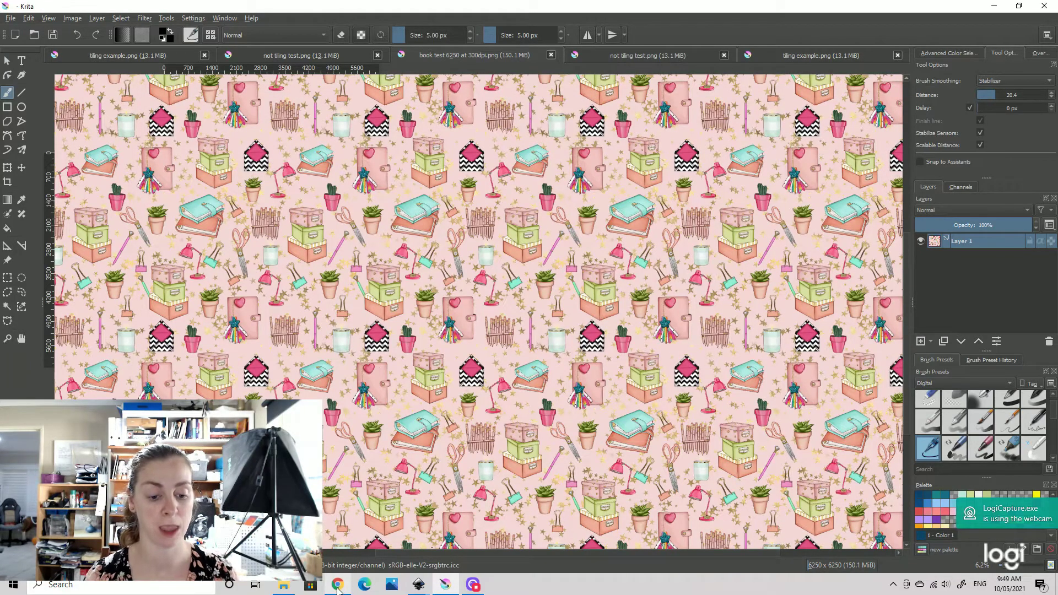
# Bring Chrome forward and return to the existing Next State Fabric Creator tab
pyautogui.moveTo(338, 588)
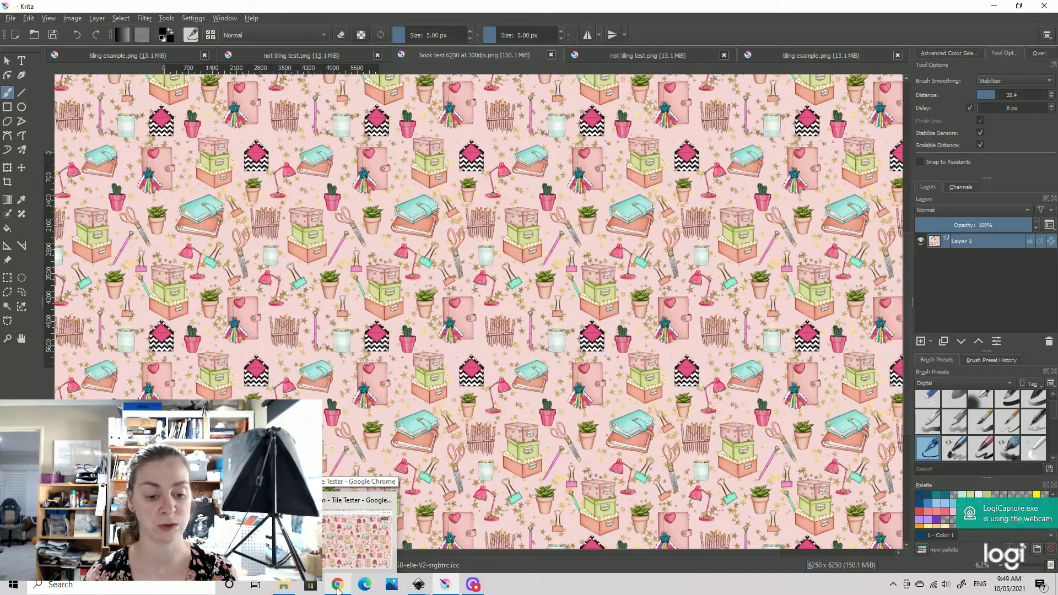
pyautogui.click(338, 589)
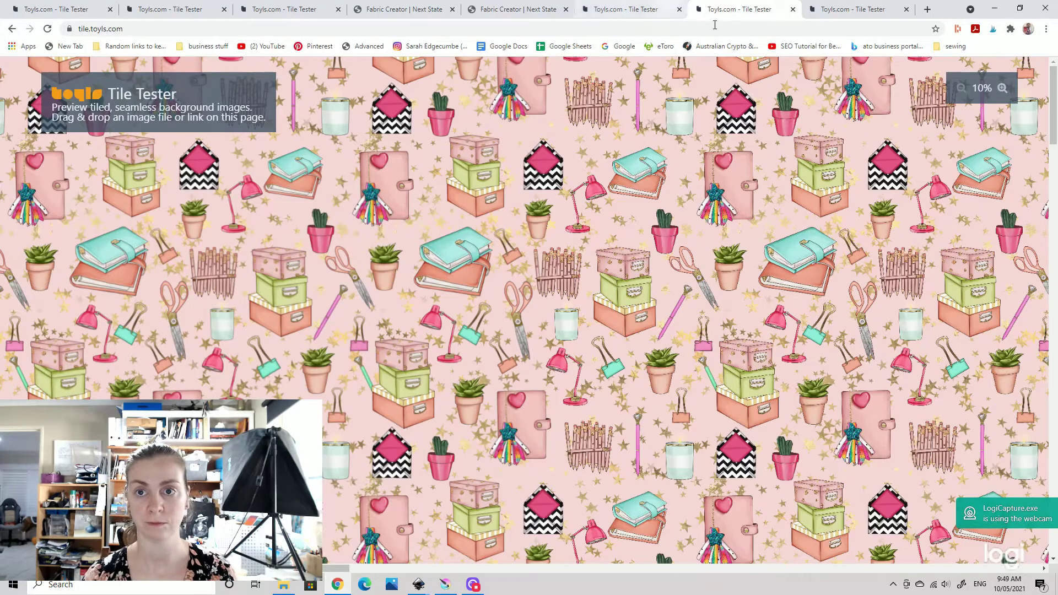
pyautogui.click(519, 11)
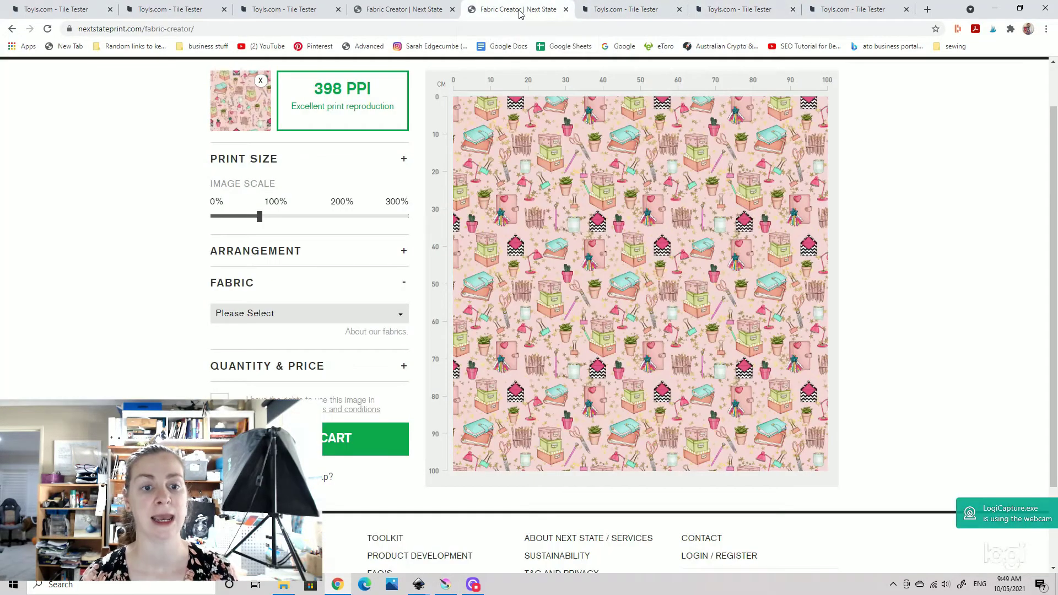
pyautogui.click(927, 9)
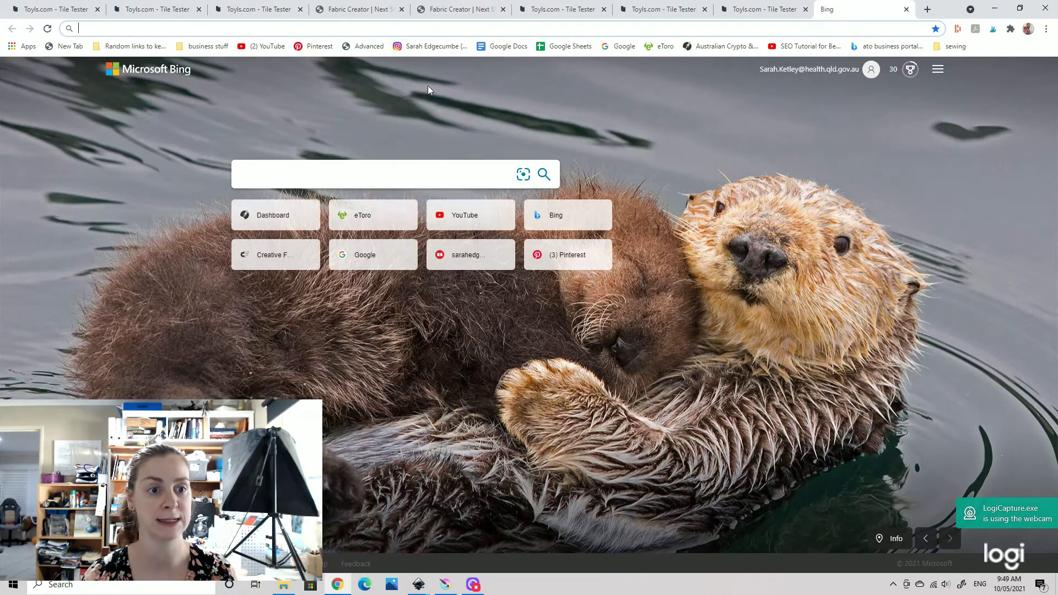
pyautogui.click(394, 11)
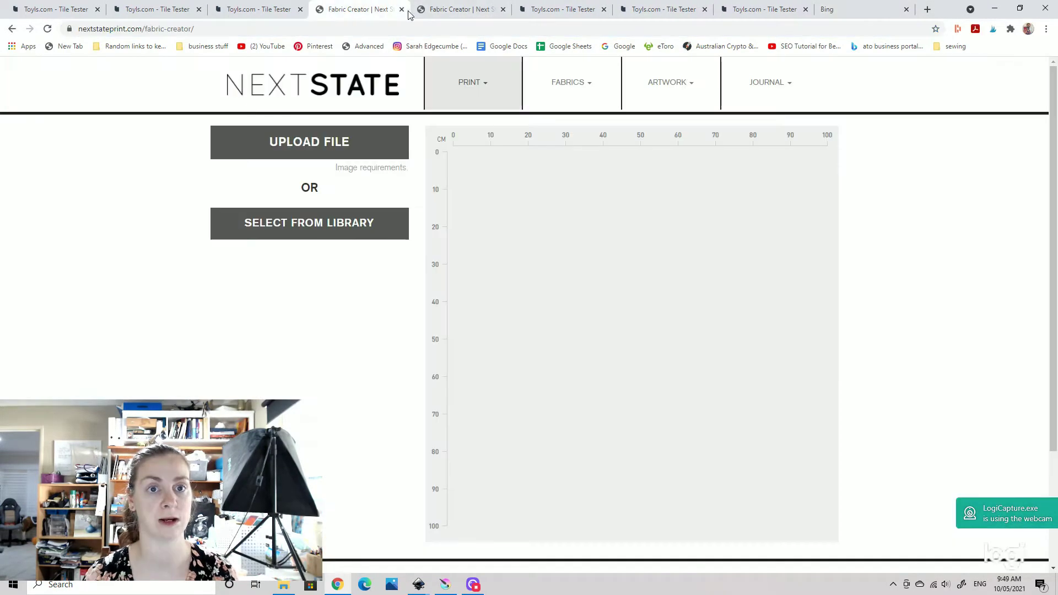
# Load nextstateprint.com in a new tab, go to Fabric Creator, and show the empty upload page
pyautogui.click(927, 10)
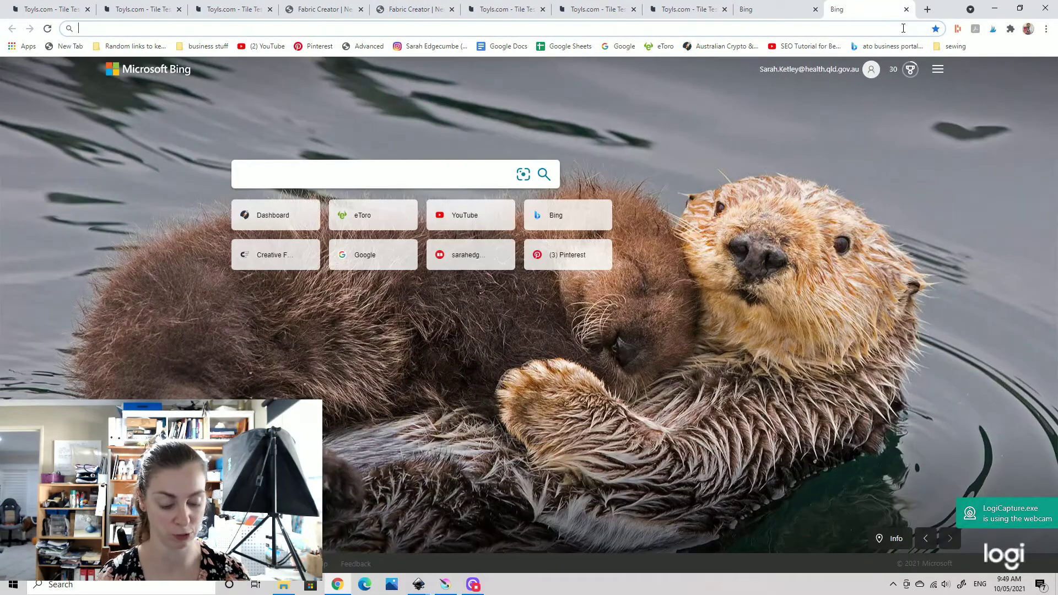
pyautogui.write('next')
pyautogui.press('Return')
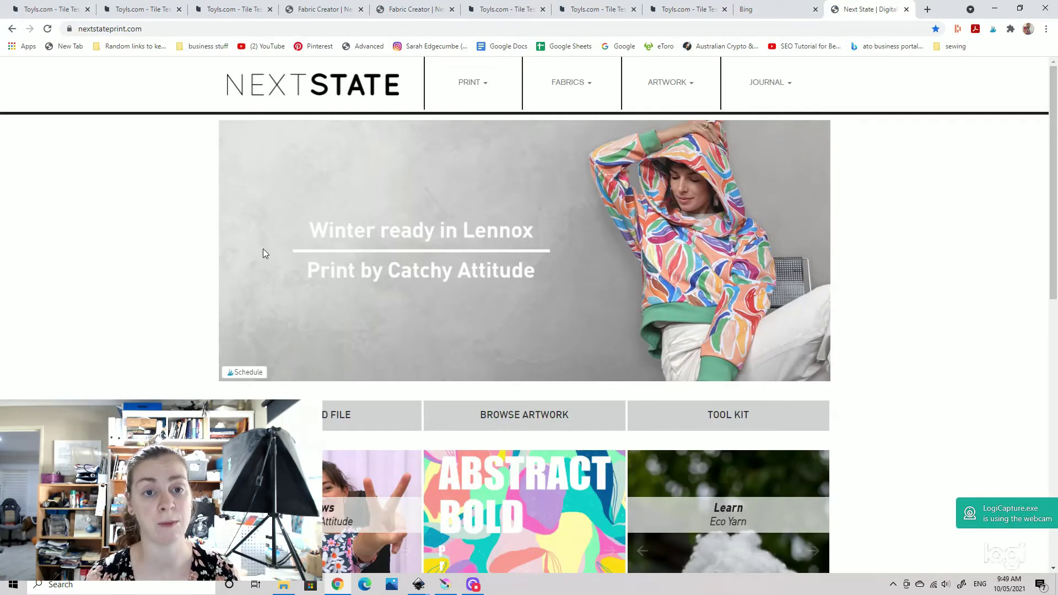
pyautogui.moveTo(472, 86)
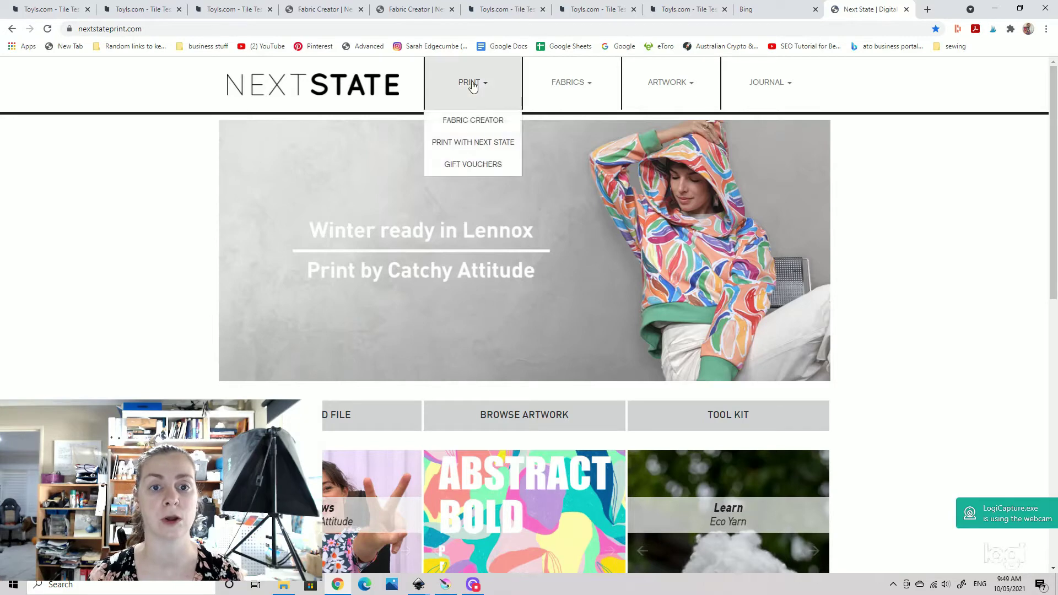
pyautogui.click(476, 120)
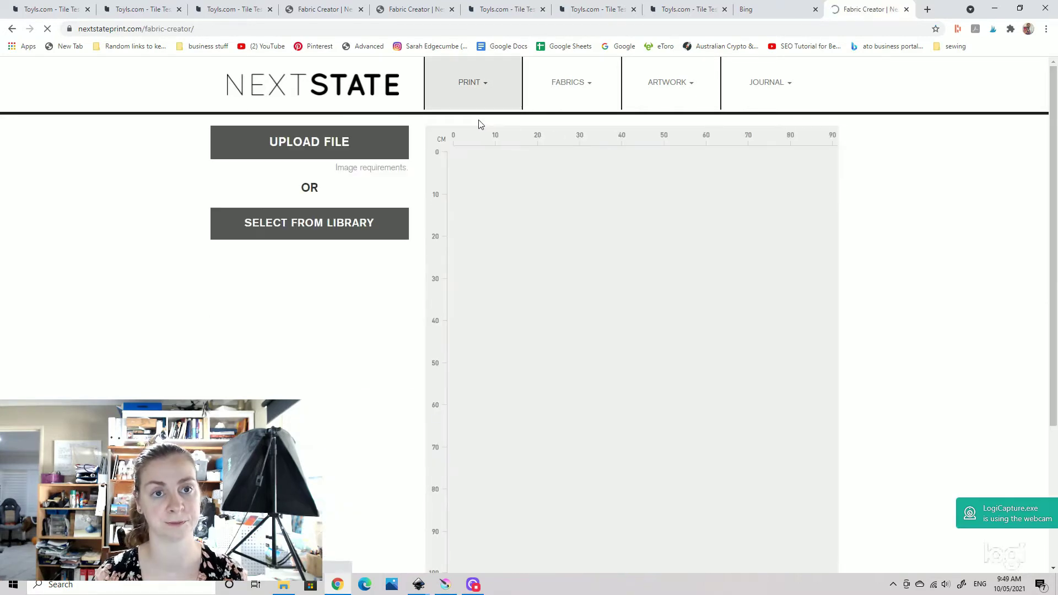
pyautogui.click(410, 9)
pyautogui.click(353, 10)
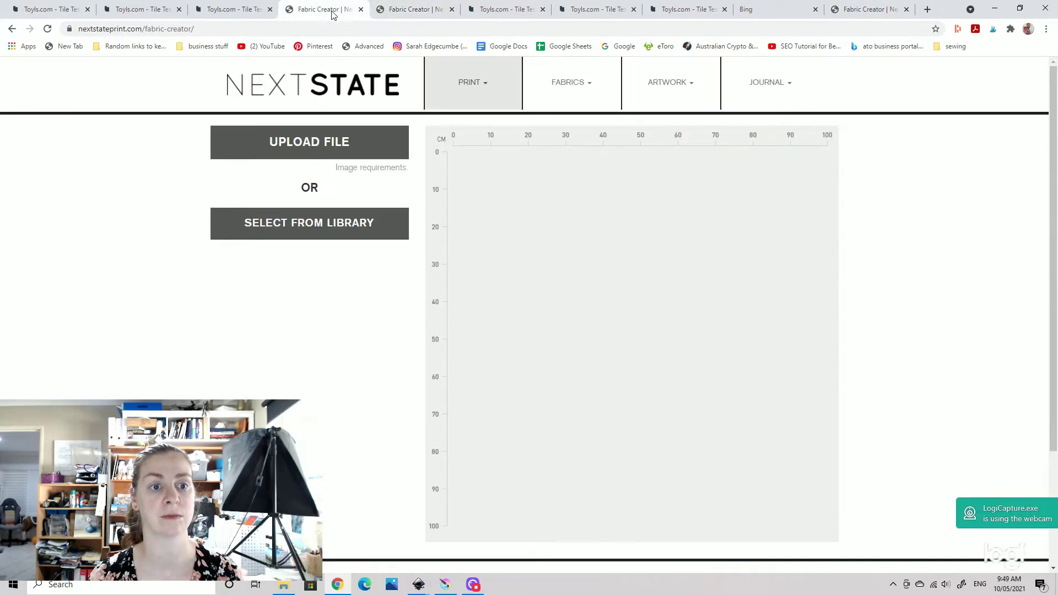
# Upload 'book test 6250 at 300dpi.jpeg' for a 100 cm fabric preview at 299 PPI
pyautogui.click(300, 144)
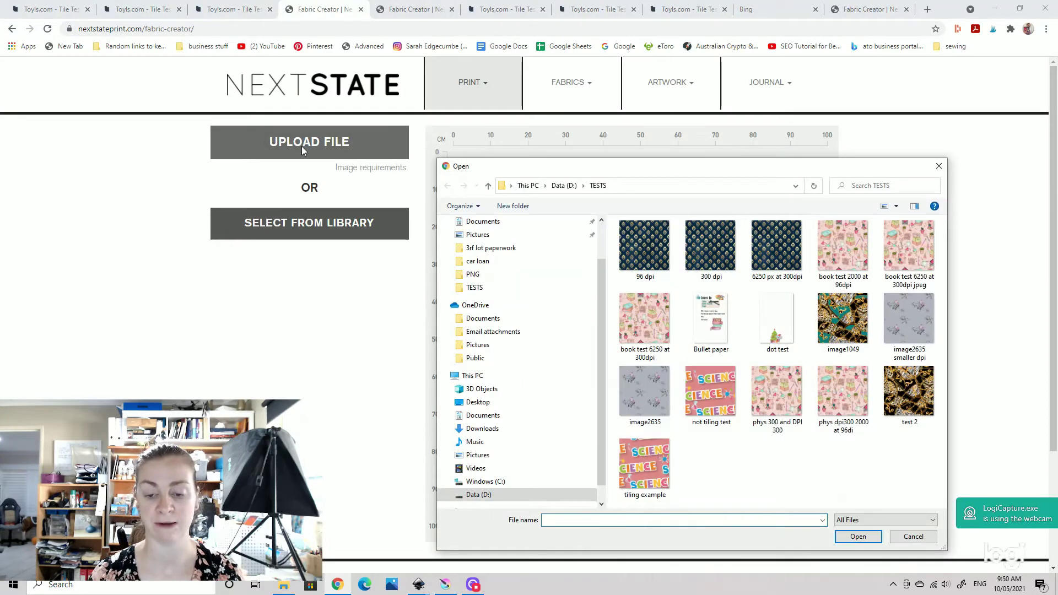
pyautogui.click(917, 255)
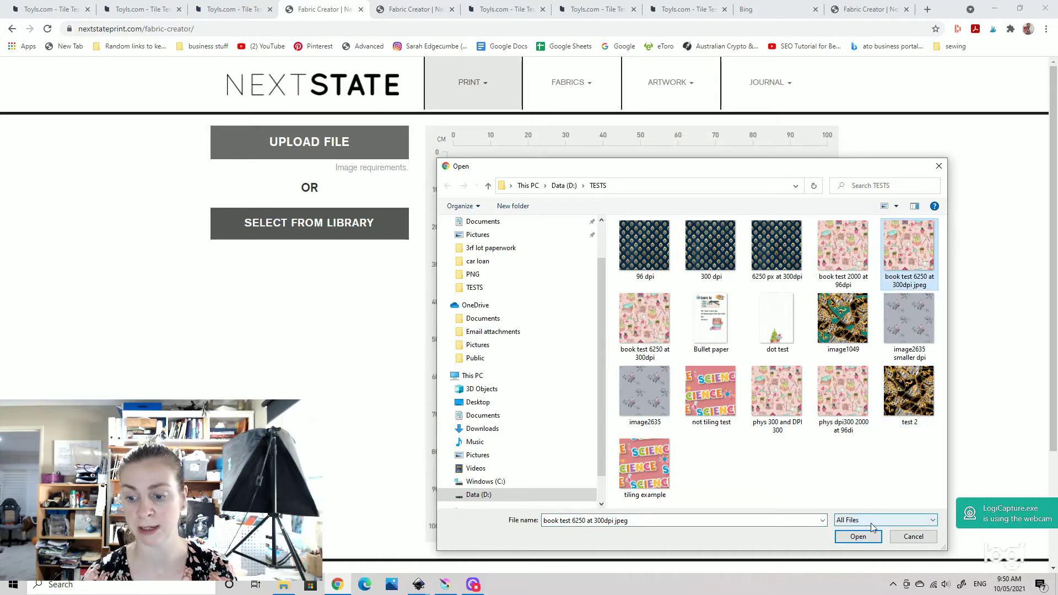
pyautogui.click(862, 538)
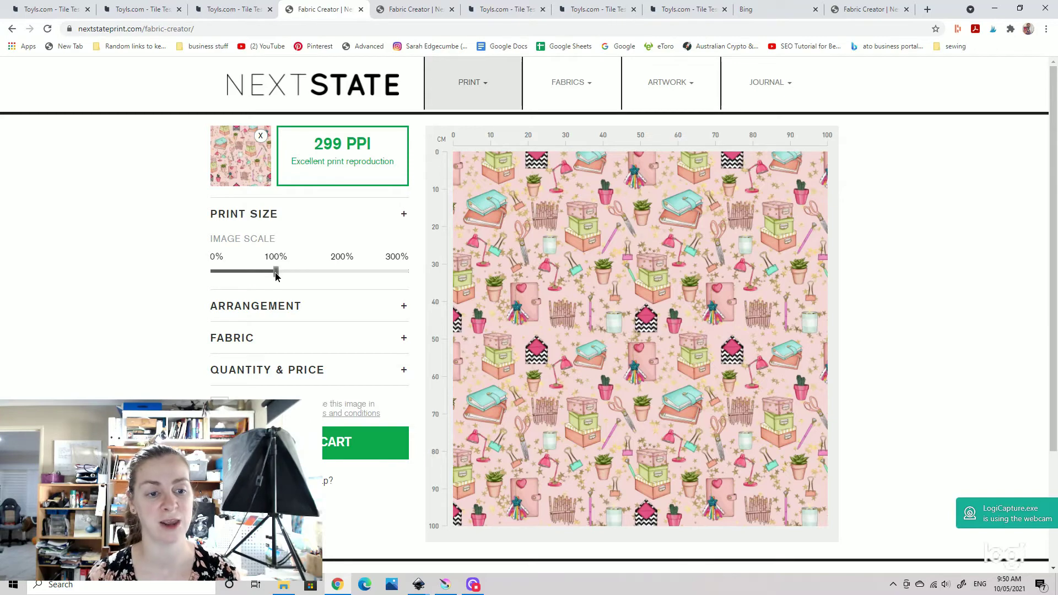
# Try a larger and then a smaller Image Scale, leaving it just under 100% at 347 PPI
pyautogui.moveTo(275, 276); pyautogui.dragTo(344, 273)
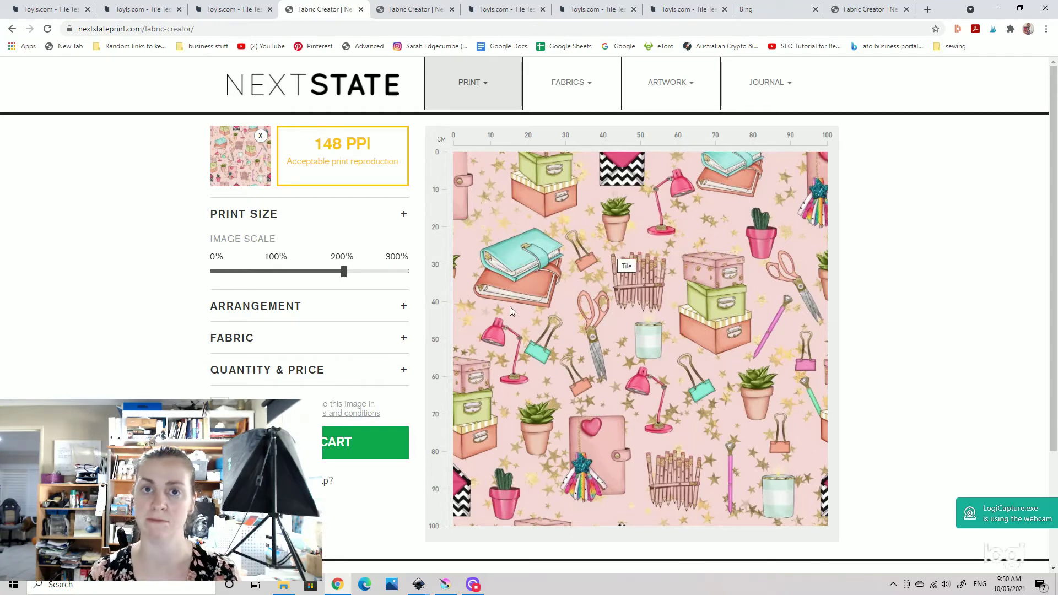
pyautogui.moveTo(343, 272); pyautogui.dragTo(266, 272)
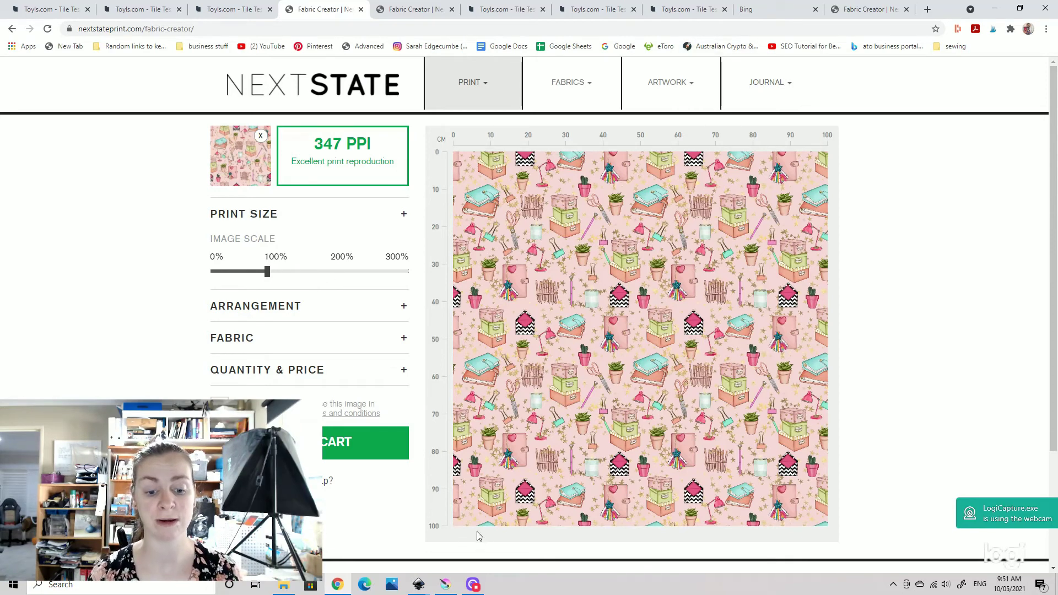
pyautogui.moveTo(445, 585)
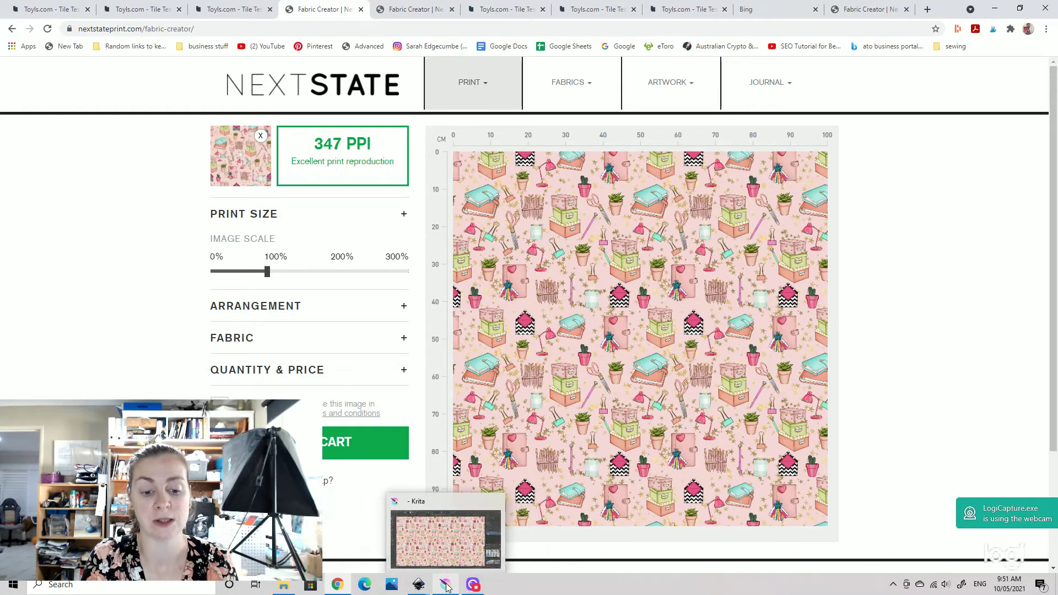
# Return to the Toyls Tile Tester tab showing the pink SCIENCE tile repeating at 33.3%
pyautogui.click(492, 543)
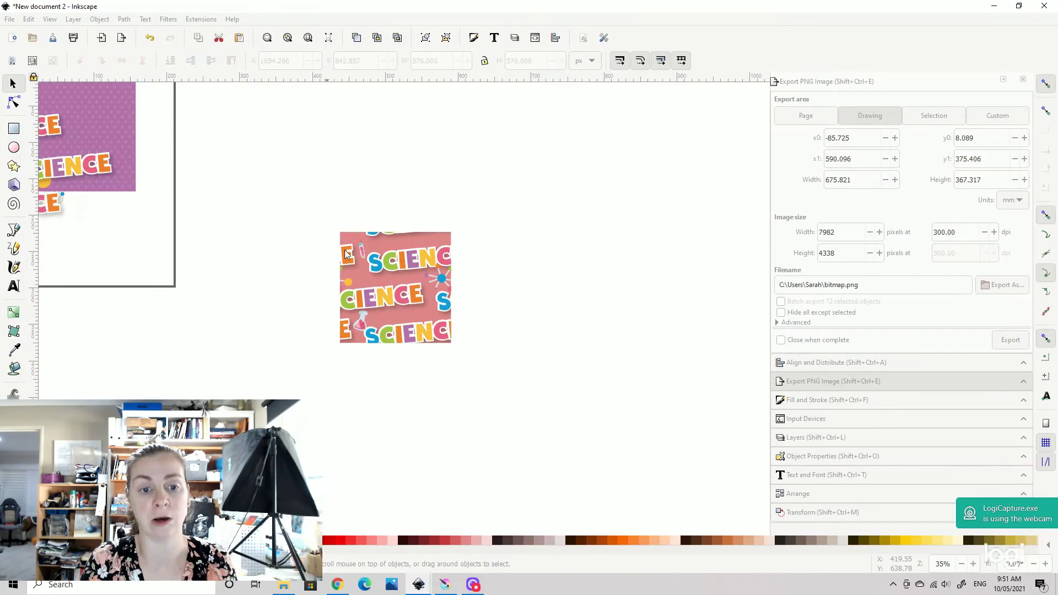
pyautogui.click(337, 585)
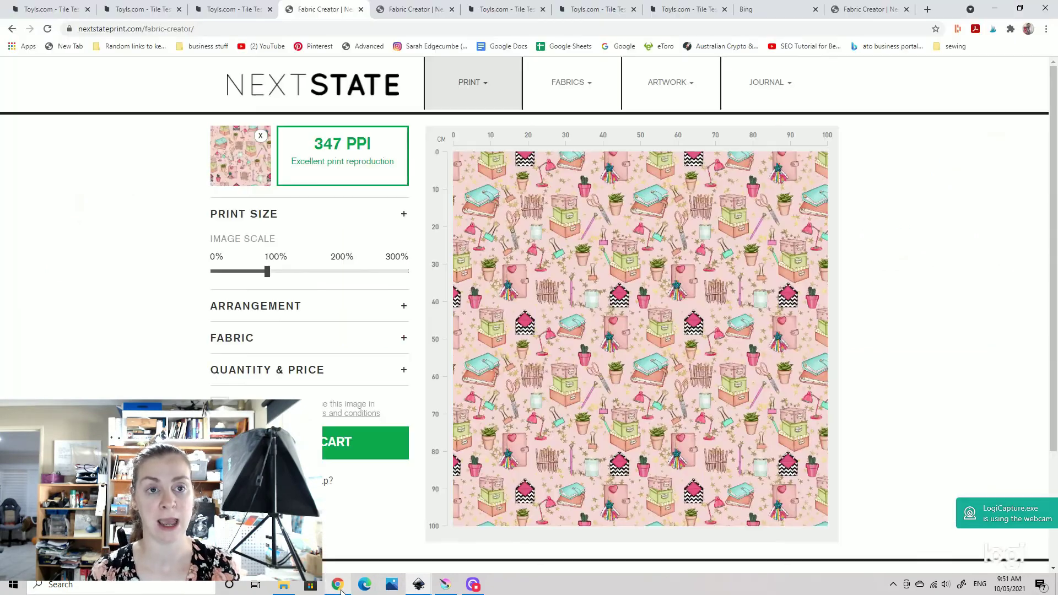
pyautogui.click(507, 10)
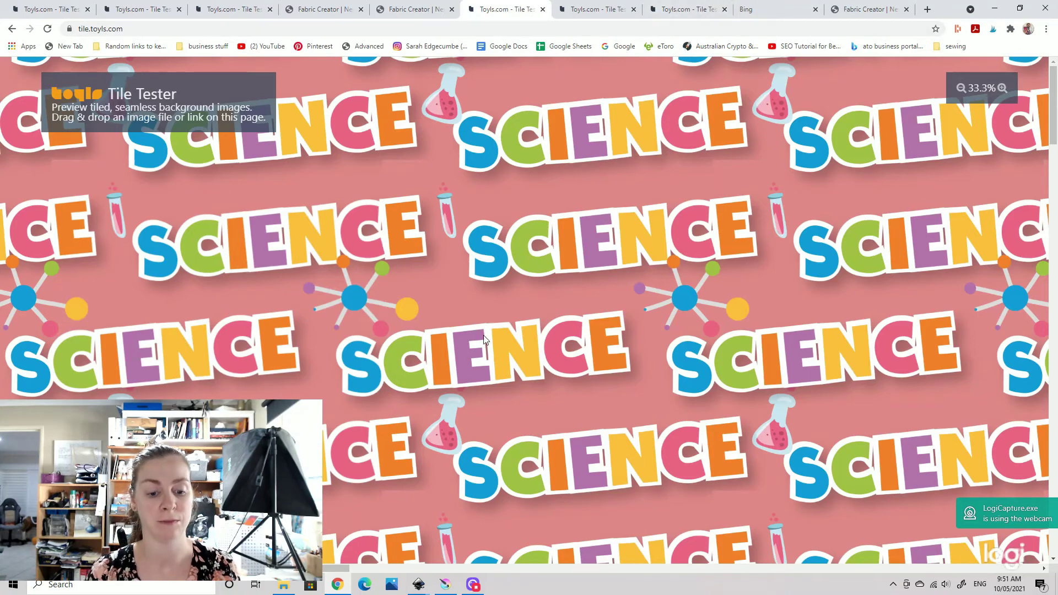
# Bring Krita forward and cancel the File > Open dialog without opening an image
pyautogui.click(445, 584)
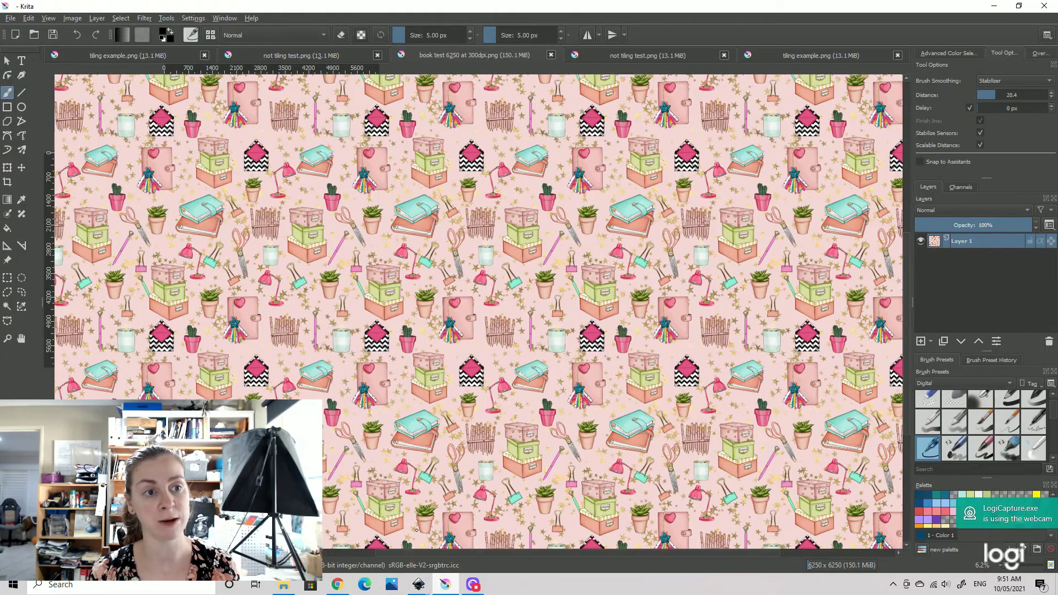
pyautogui.click(10, 18)
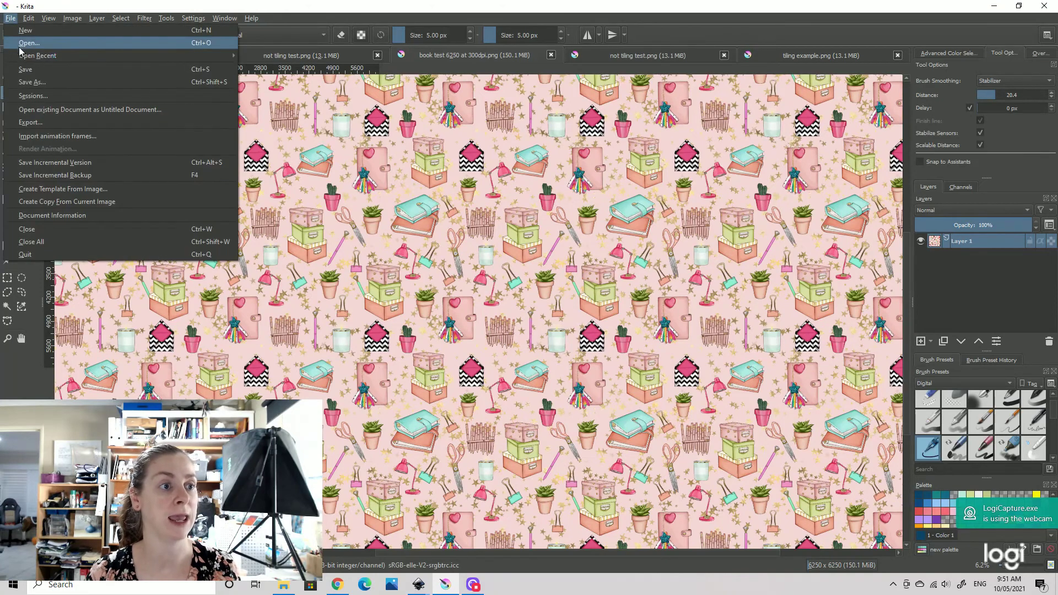
pyautogui.click(20, 44)
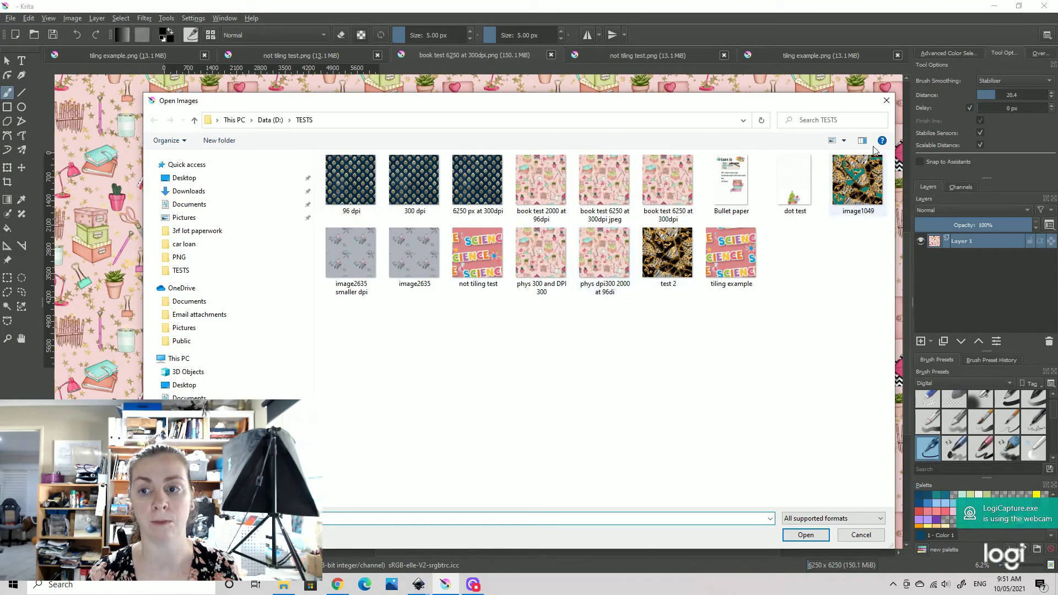
pyautogui.click(886, 101)
# Turn Wrap Around Mode off to show a single tile, then back on
pyautogui.click(49, 18)
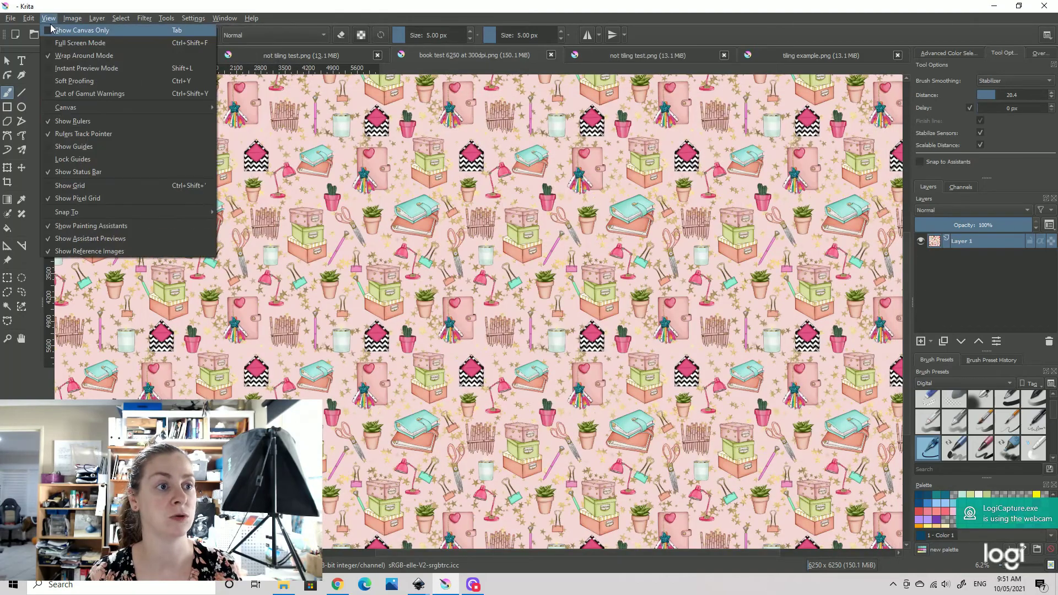
pyautogui.click(63, 57)
pyautogui.click(48, 18)
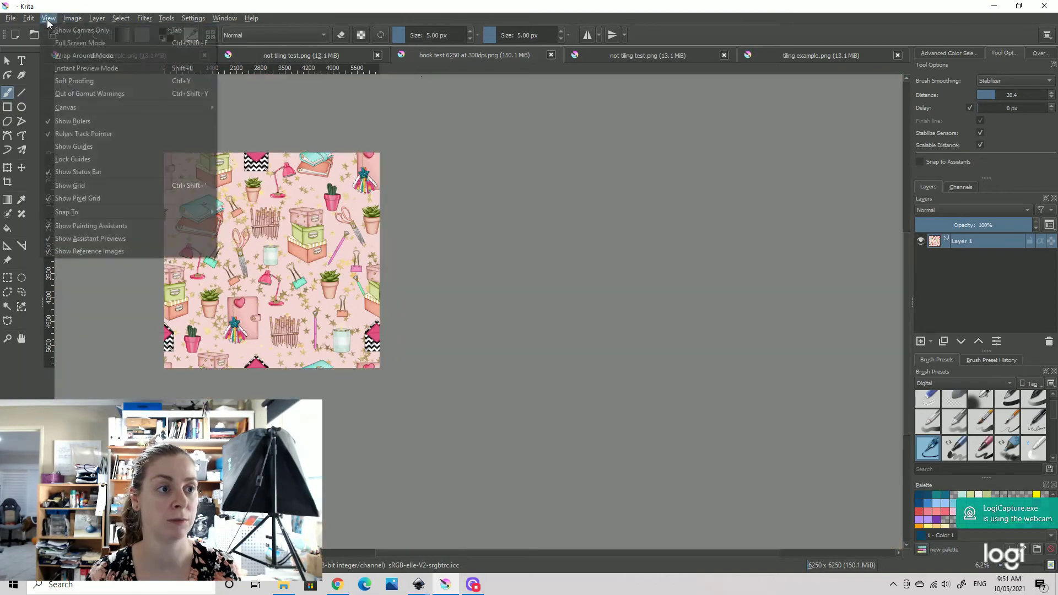
pyautogui.click(56, 59)
# Zoom in and pan across the wrapped book pattern to check for seams
pyautogui.scroll(5, 399, 345)
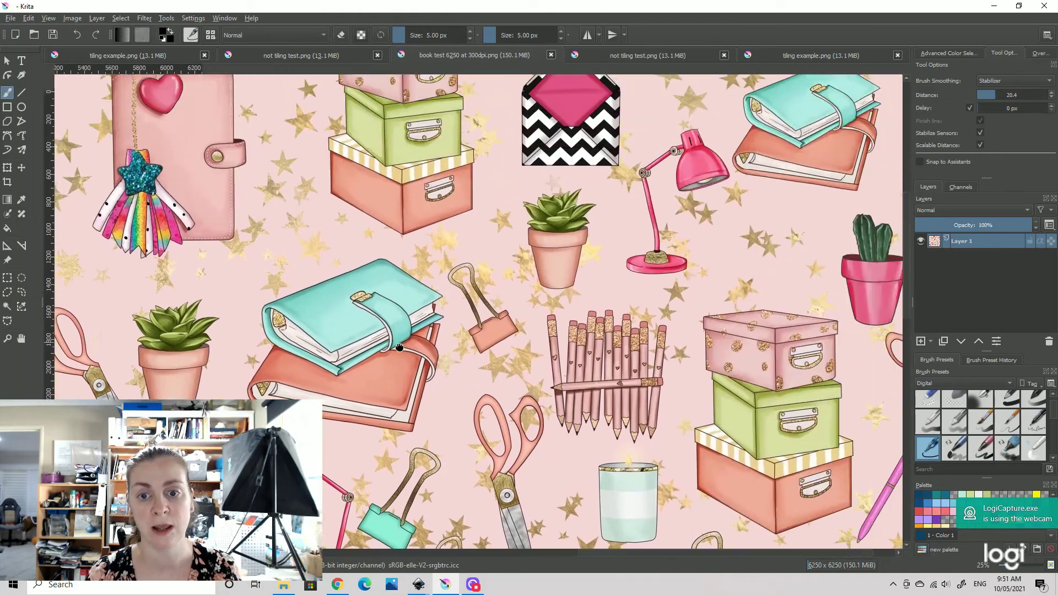
pyautogui.moveTo(399, 346); pyautogui.dragTo(350, 409)
pyautogui.scroll(3, 653, 279)
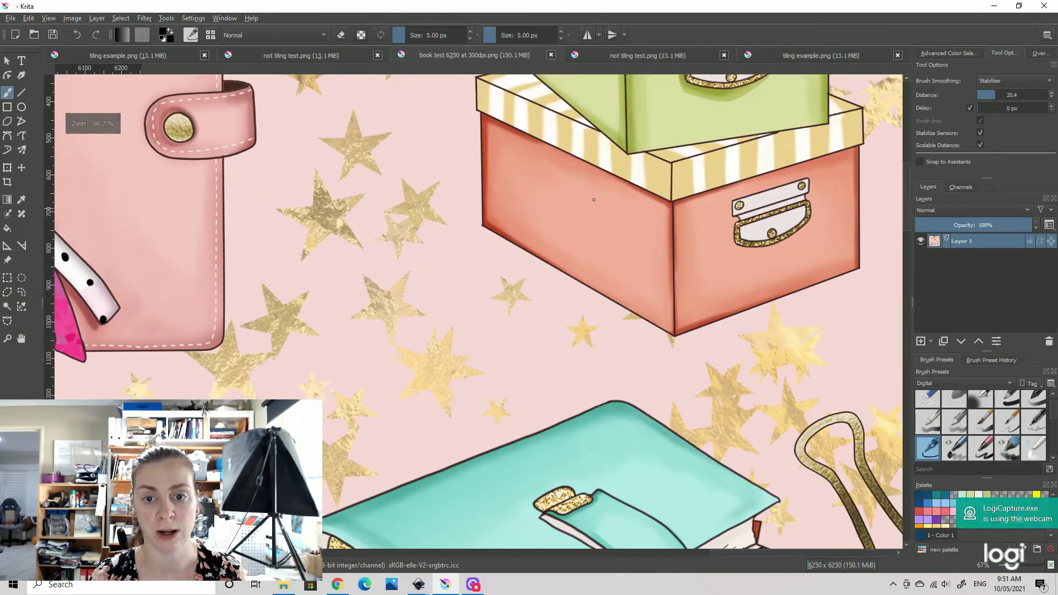
pyautogui.scroll(10, 593, 199)
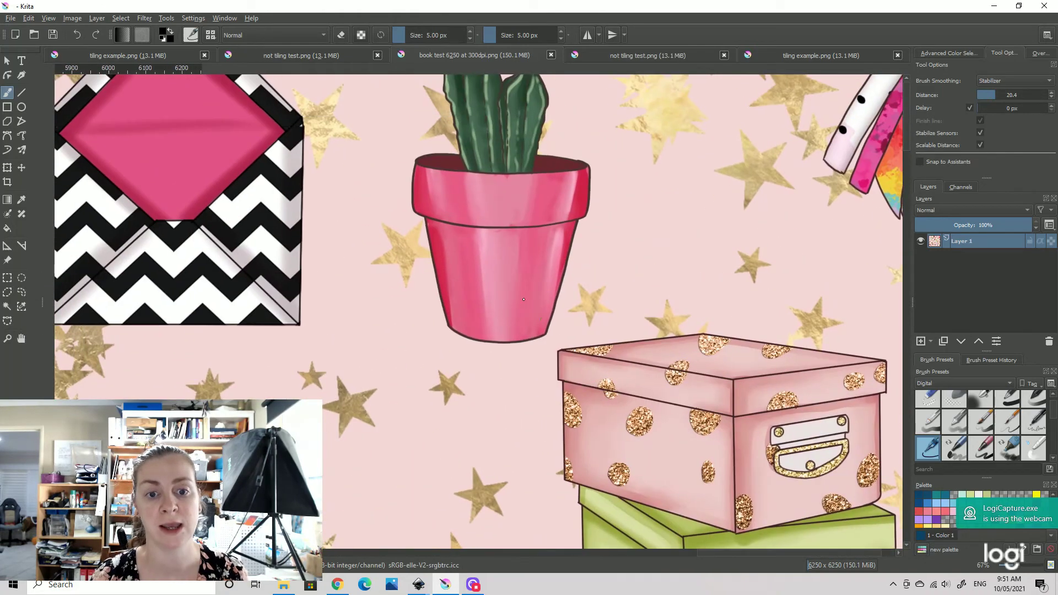
pyautogui.hscroll(-3, 180, 157)
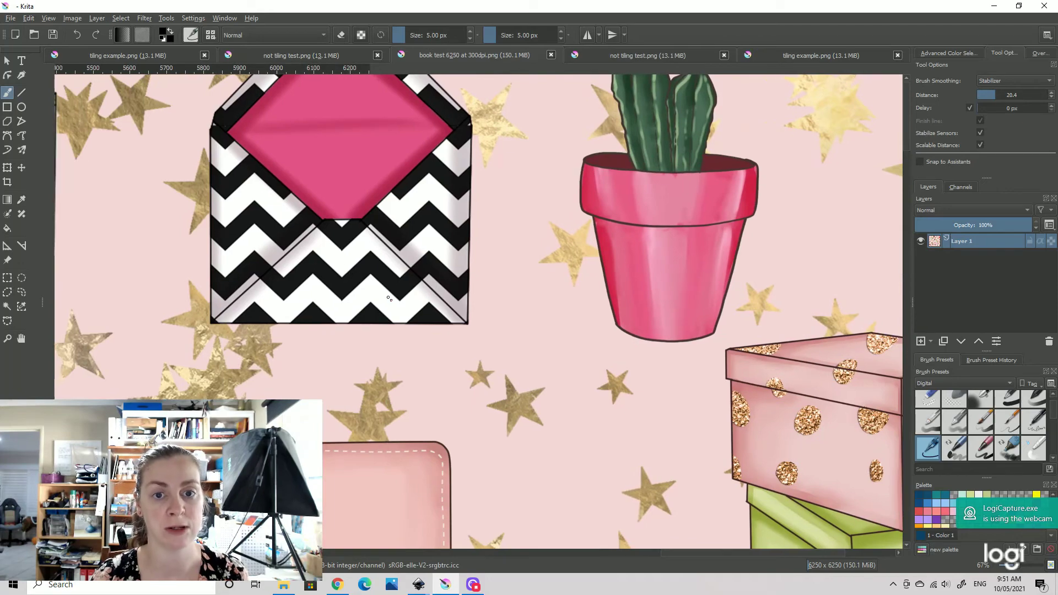
# In the Fabric Creator tab, enlarge the stationery pattern to about 150% scale at 202 PPI
pyautogui.click(337, 583)
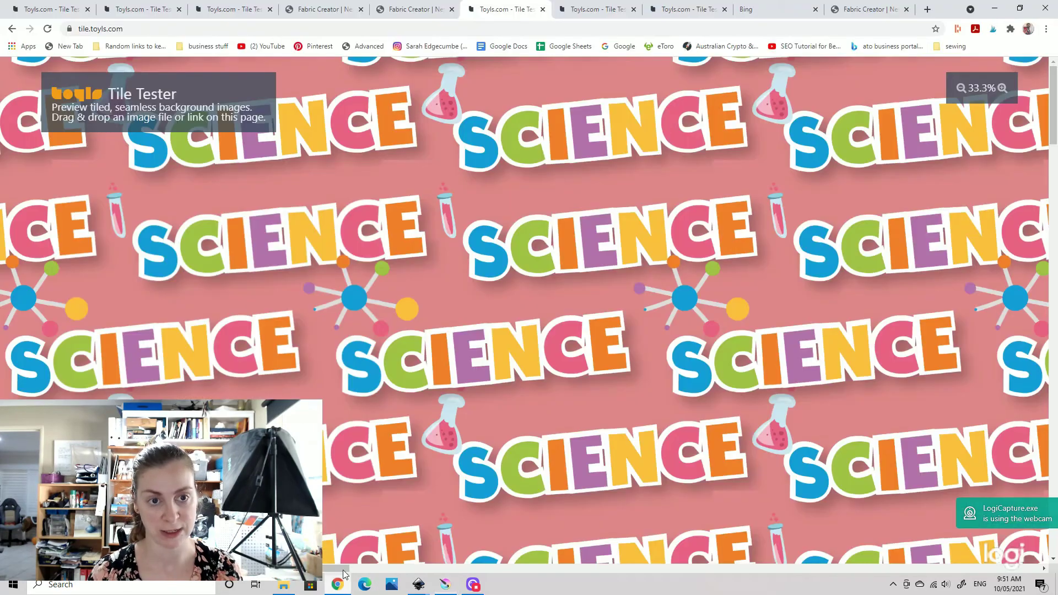
pyautogui.click(421, 10)
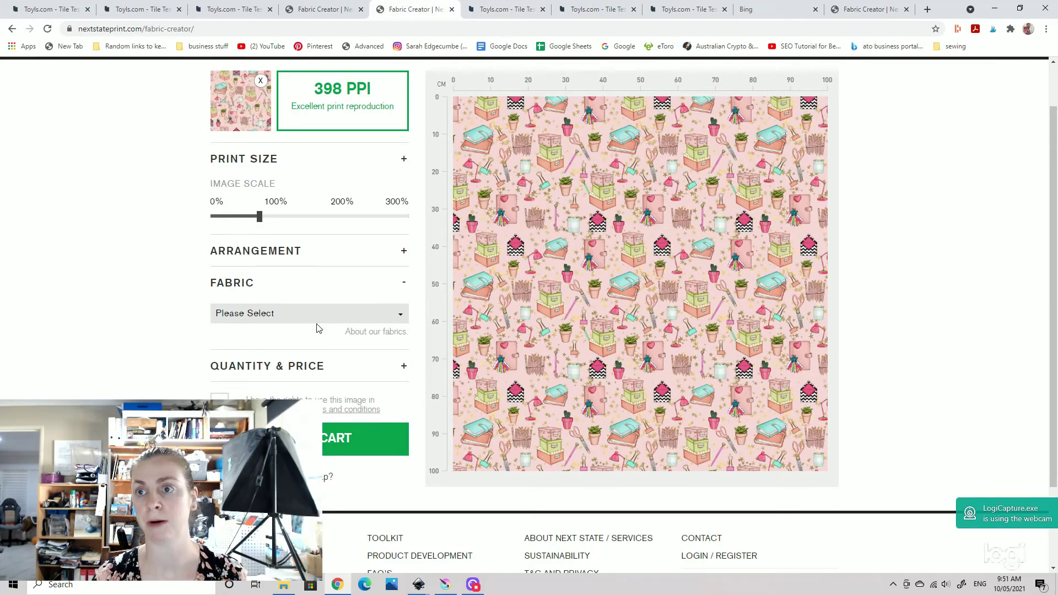
pyautogui.moveTo(259, 217); pyautogui.dragTo(311, 216)
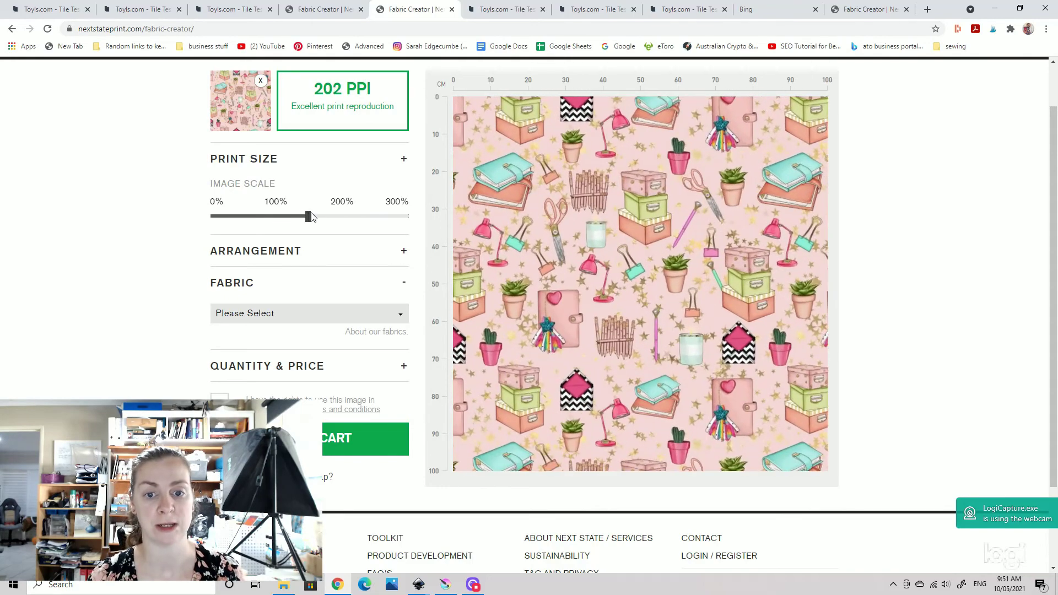